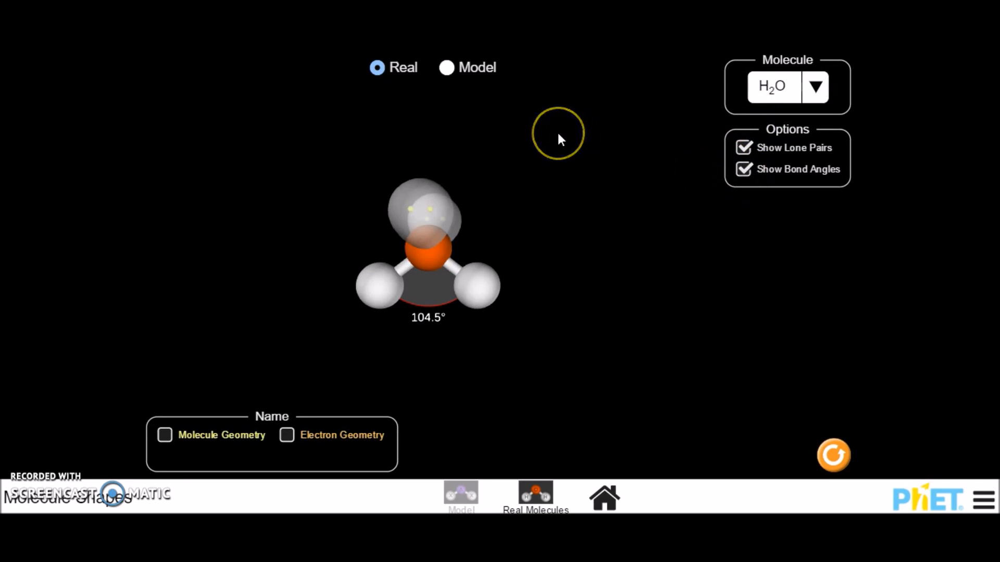
# Show water's Tetrahedral electron geometry name in the Name panel.
pyautogui.click(287, 435)
# Show water's Bent molecule geometry name and peek at the molecule list, keeping H2O.
pyautogui.click(184, 435)
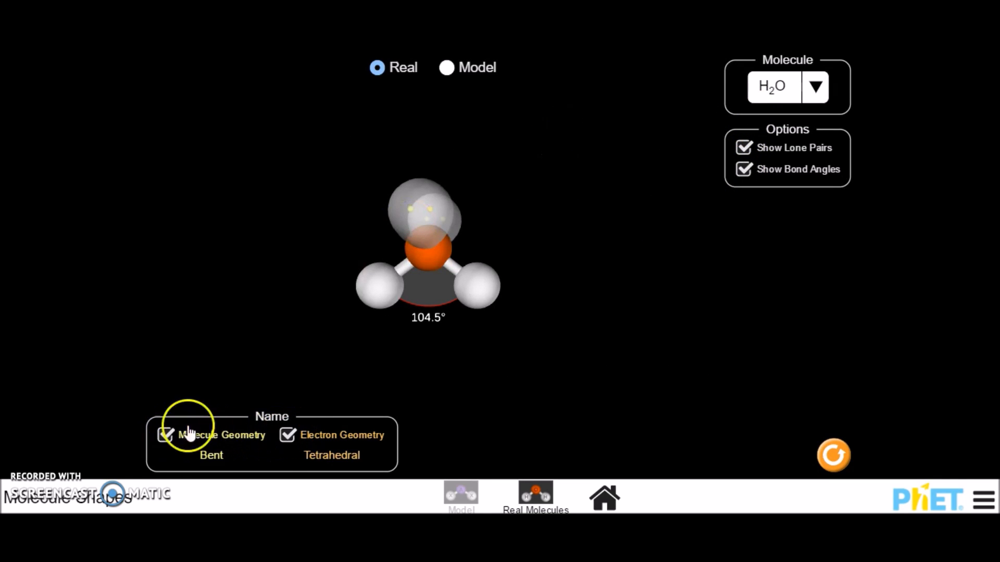
pyautogui.click(478, 288)
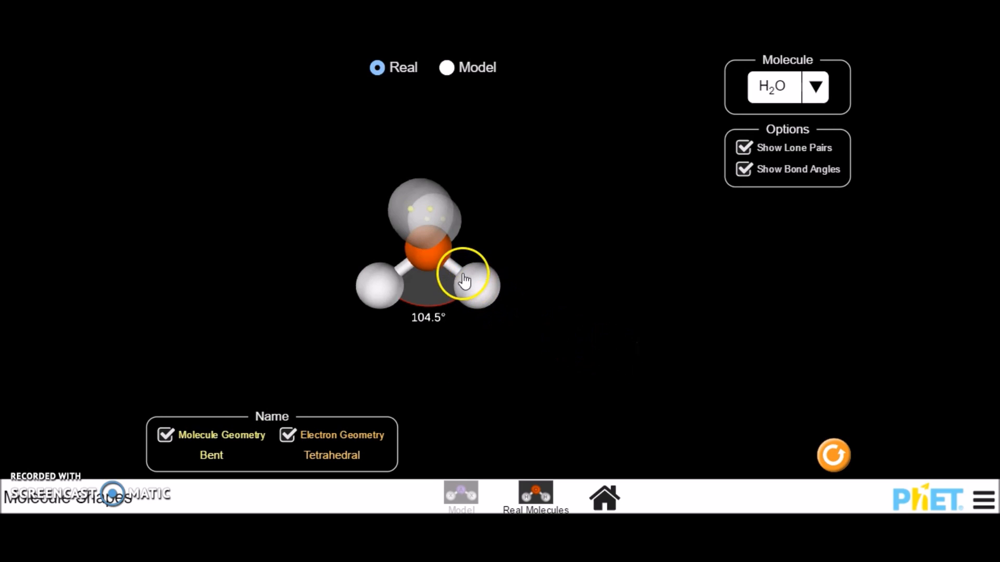
pyautogui.click(816, 89)
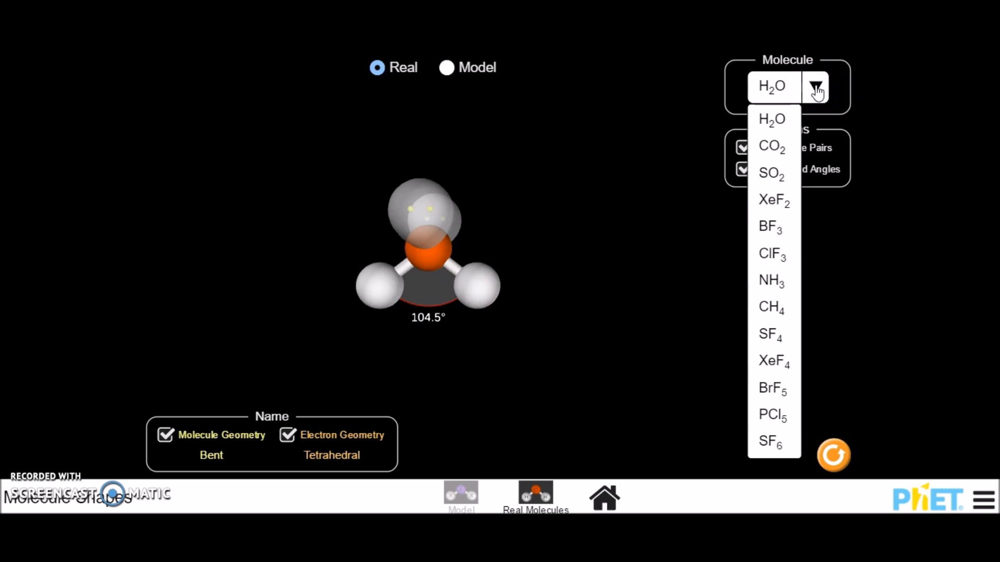
pyautogui.click(569, 223)
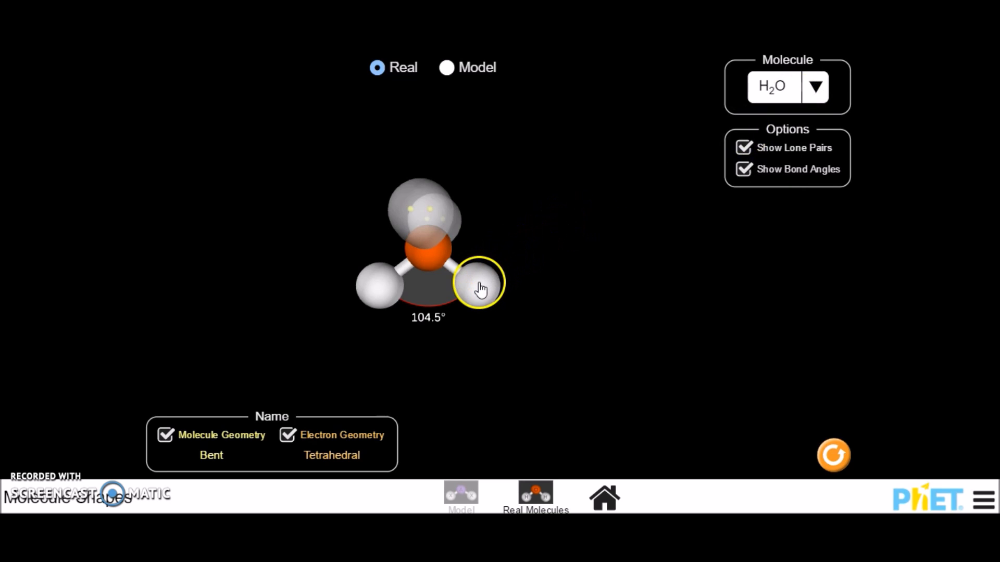
# Rotate the water model to inspect its 104.5° angle and lone pairs from several sides.
pyautogui.moveTo(370, 302)
pyautogui.mouseDown()
pyautogui.moveTo(440, 230)
pyautogui.moveTo(485, 290)
pyautogui.moveTo(392, 303)
pyautogui.moveTo(352, 256)
pyautogui.moveTo(383, 237)
pyautogui.moveTo(486, 228)
pyautogui.moveTo(462, 223)
pyautogui.mouseUp()
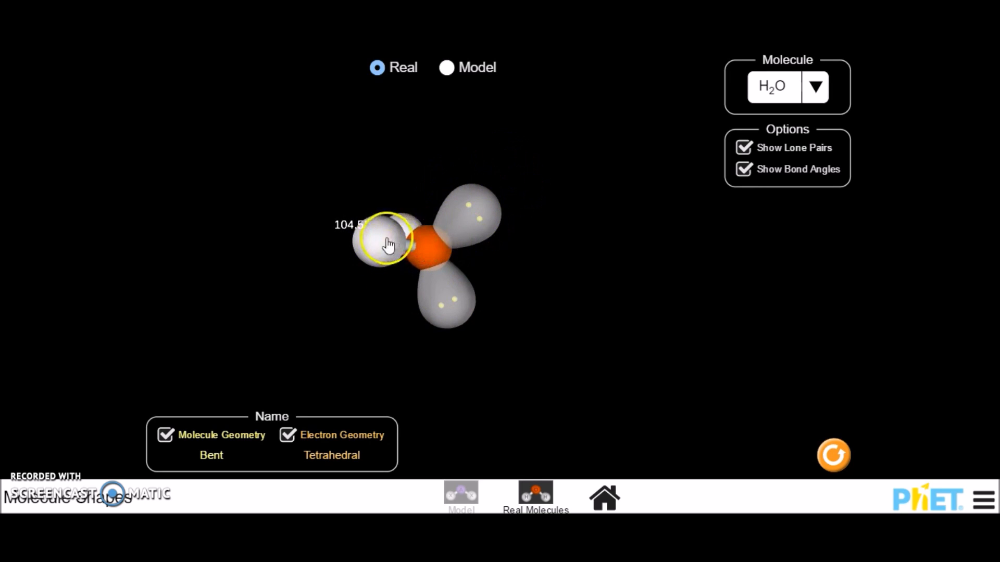
pyautogui.moveTo(388, 244)
pyautogui.mouseDown()
pyautogui.moveTo(476, 277)
pyautogui.moveTo(474, 258)
pyautogui.moveTo(495, 277)
pyautogui.moveTo(475, 297)
pyautogui.mouseUp()
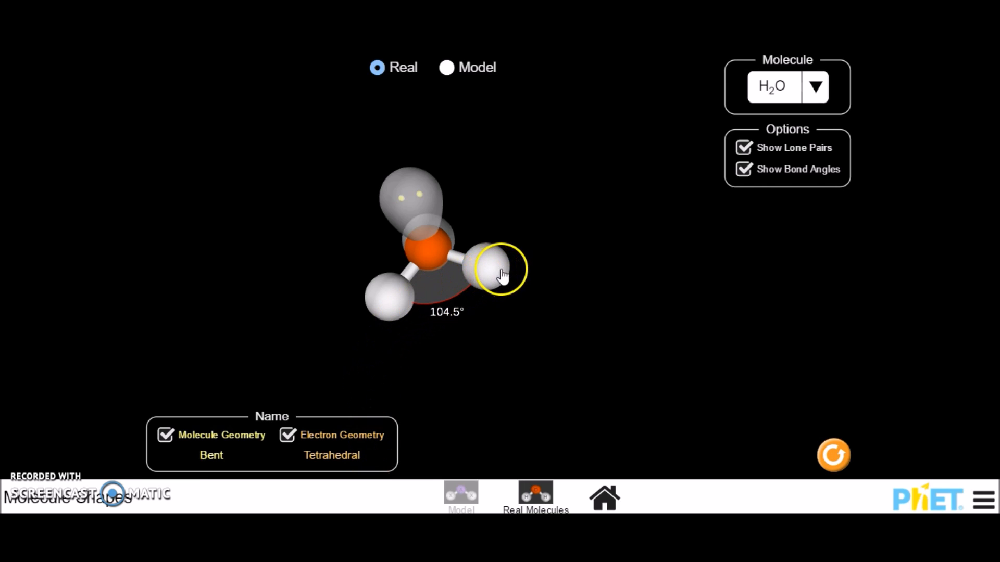
pyautogui.moveTo(500, 270)
pyautogui.mouseDown()
pyautogui.moveTo(394, 311)
pyautogui.moveTo(458, 241)
pyautogui.moveTo(474, 329)
pyautogui.moveTo(380, 273)
pyautogui.moveTo(408, 208)
pyautogui.mouseUp()
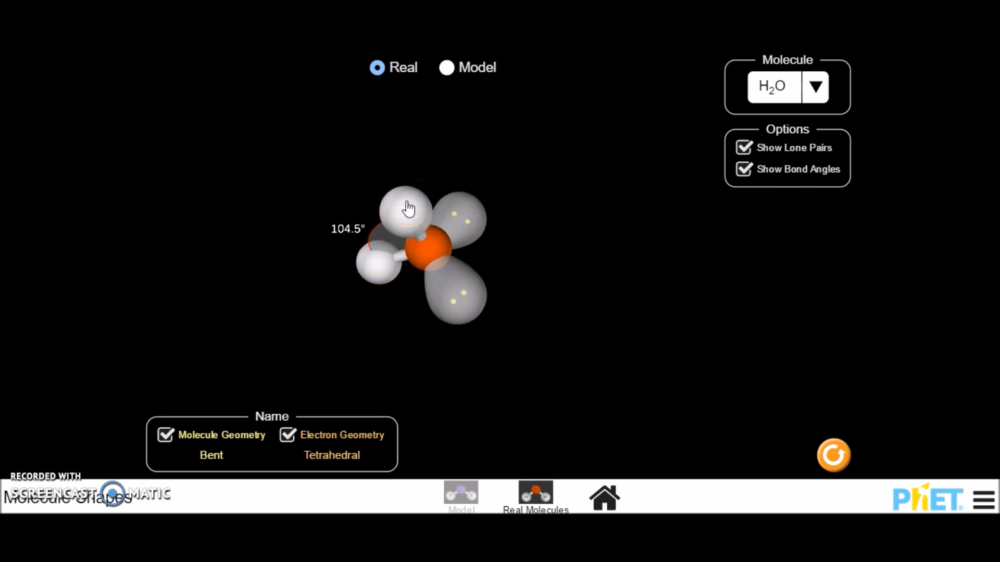
pyautogui.moveTo(409, 208)
pyautogui.mouseDown()
pyautogui.moveTo(409, 287)
pyautogui.moveTo(437, 336)
pyautogui.moveTo(464, 284)
pyautogui.moveTo(482, 286)
pyautogui.mouseUp()
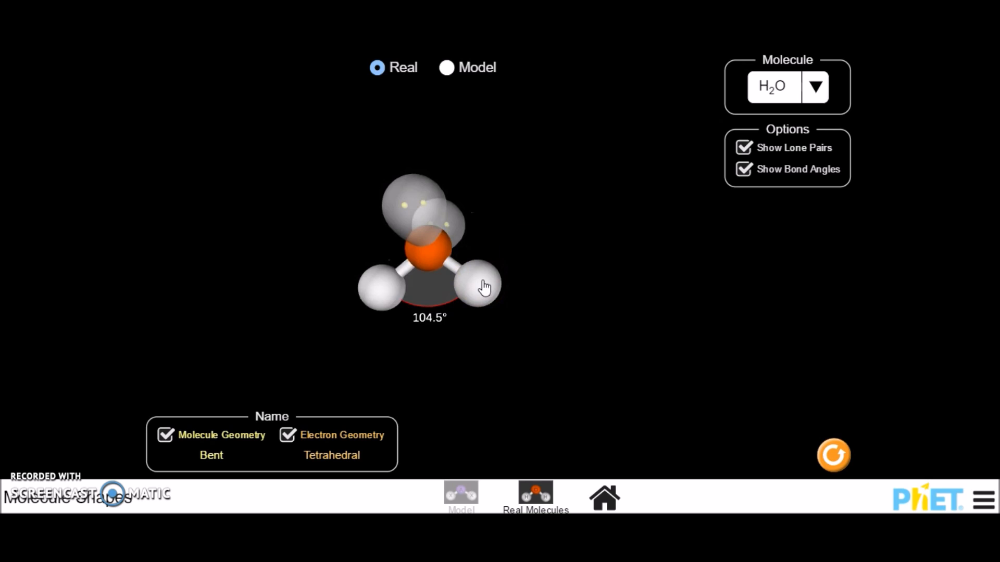
pyautogui.click(815, 86)
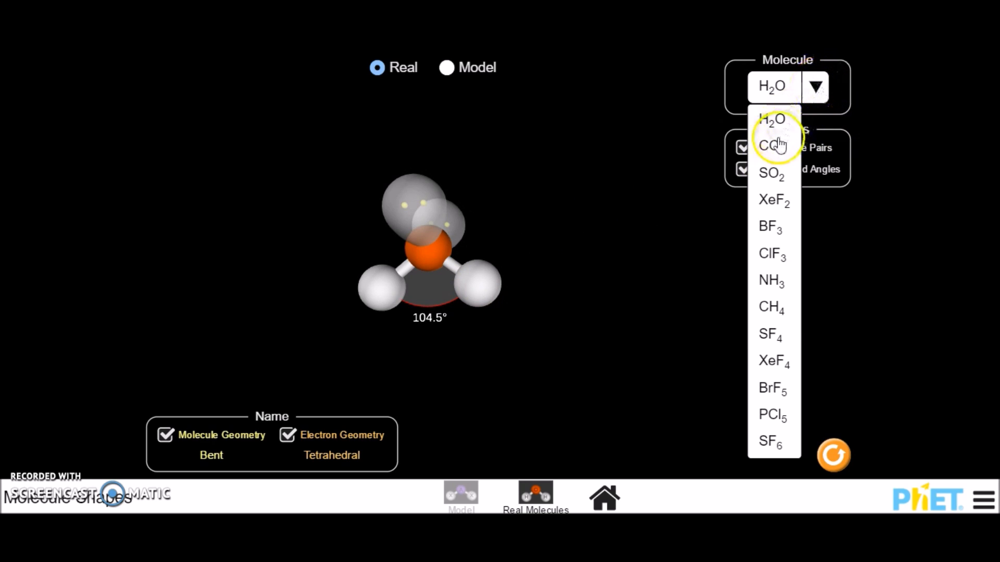
# Switch to CO2 and spin it to see its 180.0° linear geometry in 3D.
pyautogui.click(777, 149)
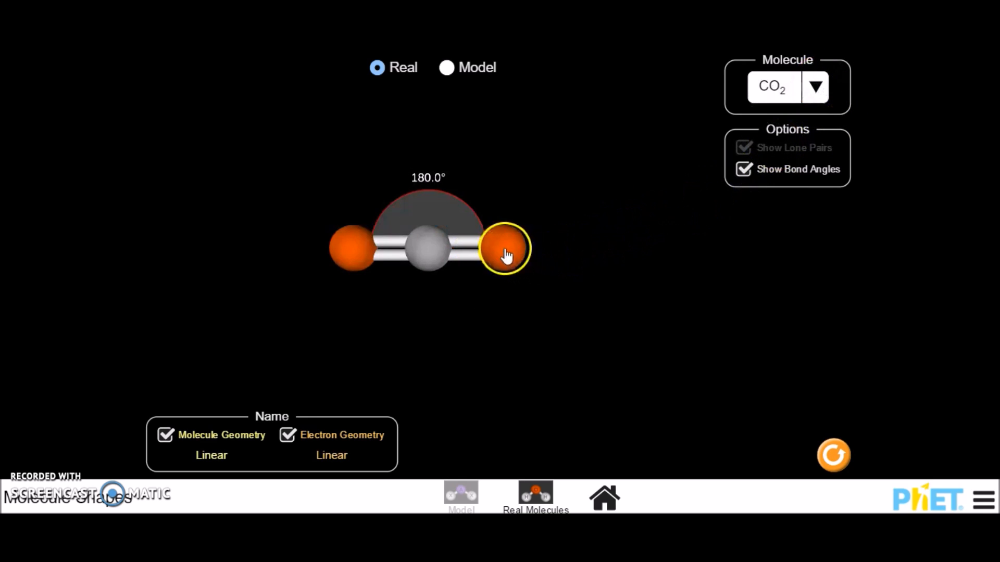
pyautogui.moveTo(507, 256); pyautogui.dragTo(504, 249)
pyautogui.moveTo(433, 247); pyautogui.dragTo(415, 248)
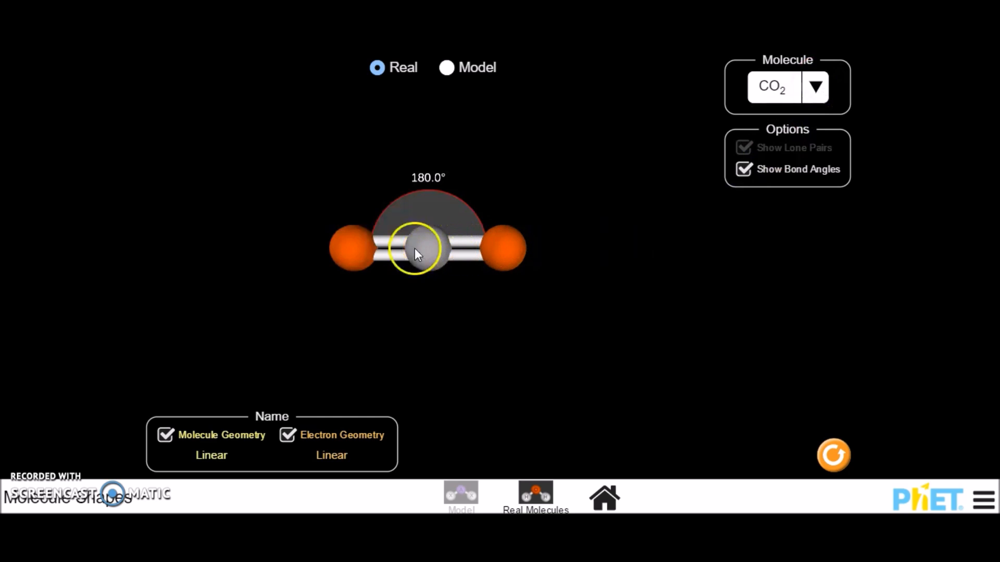
pyautogui.moveTo(506, 249)
pyautogui.mouseDown()
pyautogui.moveTo(503, 302)
pyautogui.moveTo(433, 317)
pyautogui.moveTo(384, 302)
pyautogui.moveTo(346, 192)
pyautogui.moveTo(511, 203)
pyautogui.moveTo(461, 328)
pyautogui.moveTo(460, 274)
pyautogui.mouseUp()
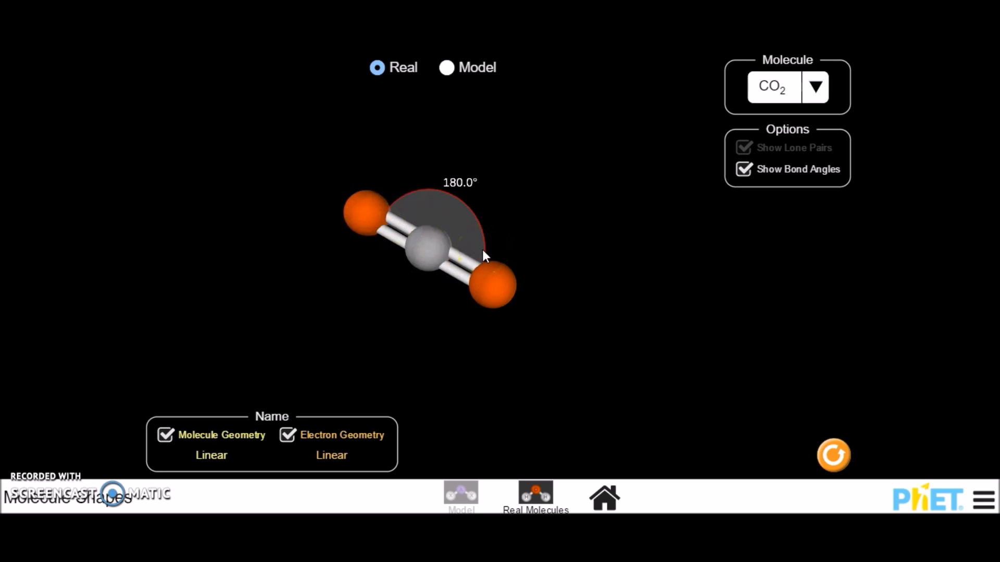
pyautogui.moveTo(430, 251)
pyautogui.mouseDown()
pyautogui.moveTo(407, 351)
pyautogui.moveTo(497, 153)
pyautogui.mouseUp()
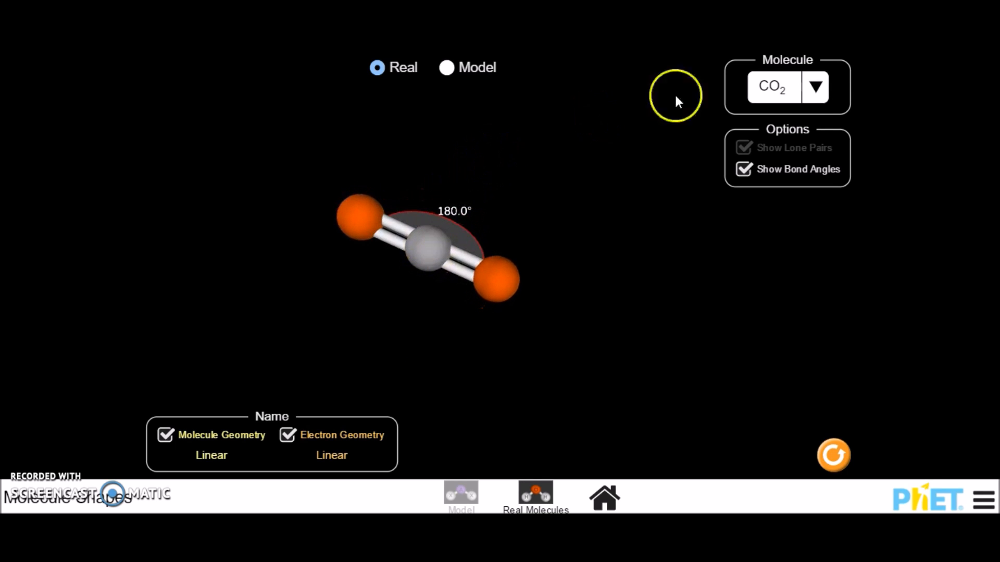
# Choose SO2 from the molecule list.
pyautogui.click(815, 88)
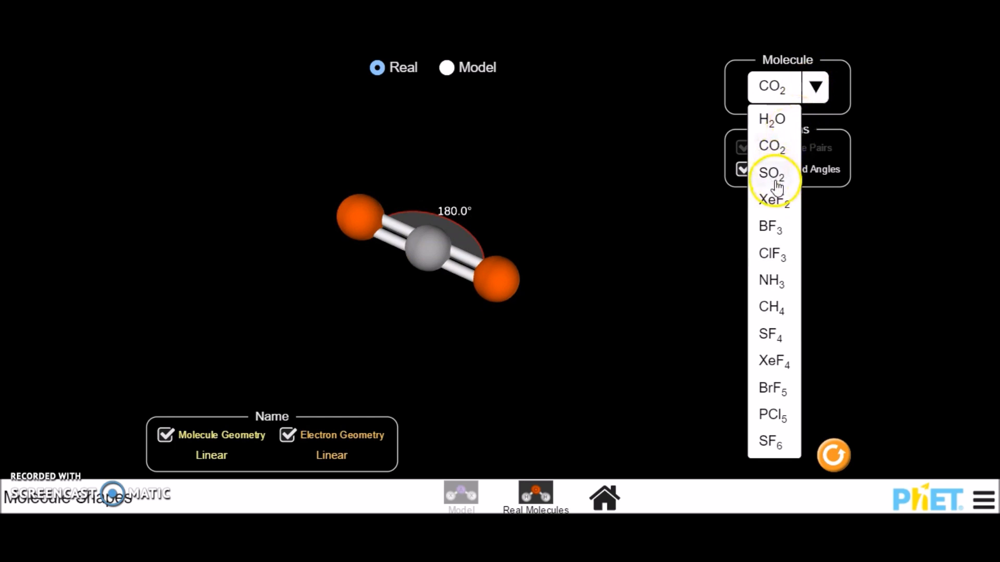
pyautogui.click(775, 180)
# Rotate SO2 to view its 119.0° bent shape, then bring up the molecule list.
pyautogui.moveTo(508, 315)
pyautogui.mouseDown()
pyautogui.moveTo(507, 305)
pyautogui.moveTo(480, 350)
pyautogui.moveTo(367, 262)
pyautogui.moveTo(350, 223)
pyautogui.moveTo(320, 295)
pyautogui.moveTo(435, 175)
pyautogui.moveTo(427, 297)
pyautogui.moveTo(437, 367)
pyautogui.mouseUp()
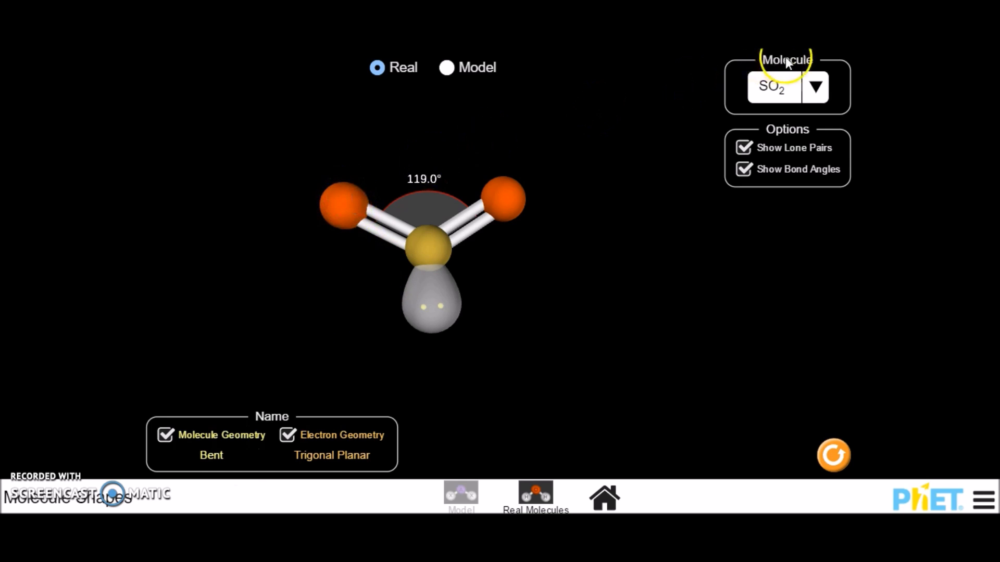
pyautogui.click(816, 89)
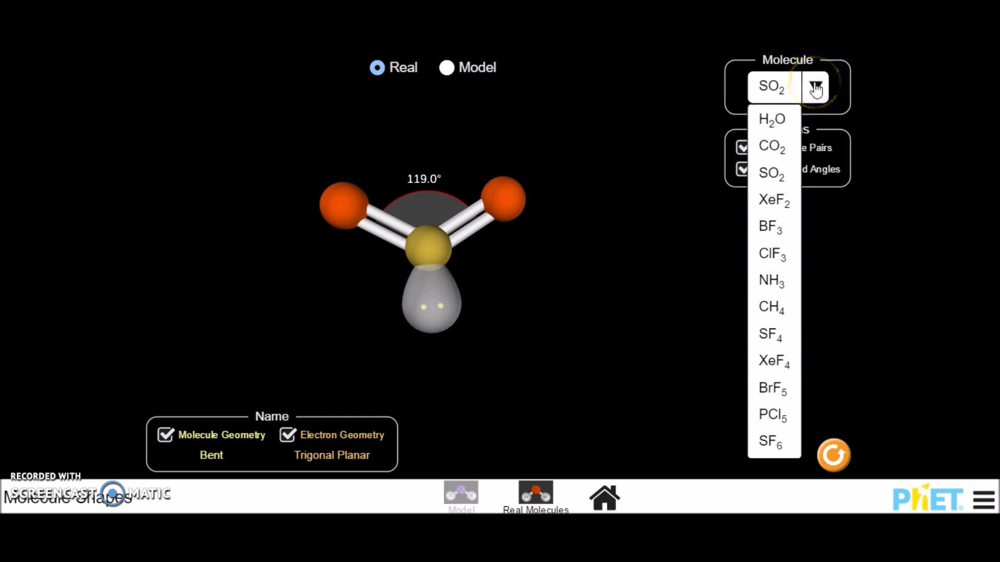
# Switch to XeF2 and rotate it to see its 180.0° linear shape and three lone pairs.
pyautogui.click(783, 208)
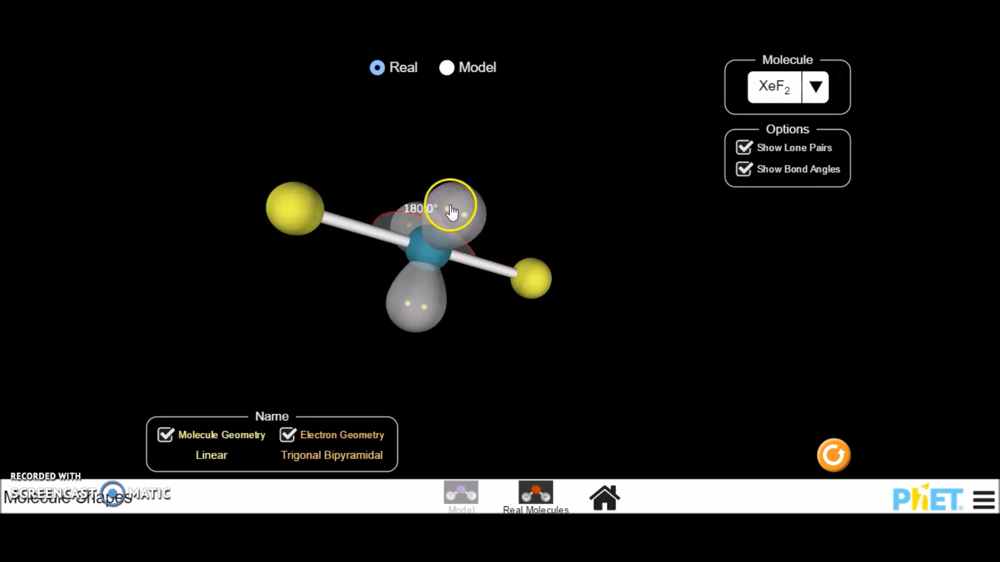
pyautogui.moveTo(451, 204)
pyautogui.mouseDown()
pyautogui.moveTo(451, 288)
pyautogui.moveTo(471, 368)
pyautogui.moveTo(440, 196)
pyautogui.moveTo(454, 178)
pyautogui.moveTo(444, 189)
pyautogui.mouseUp()
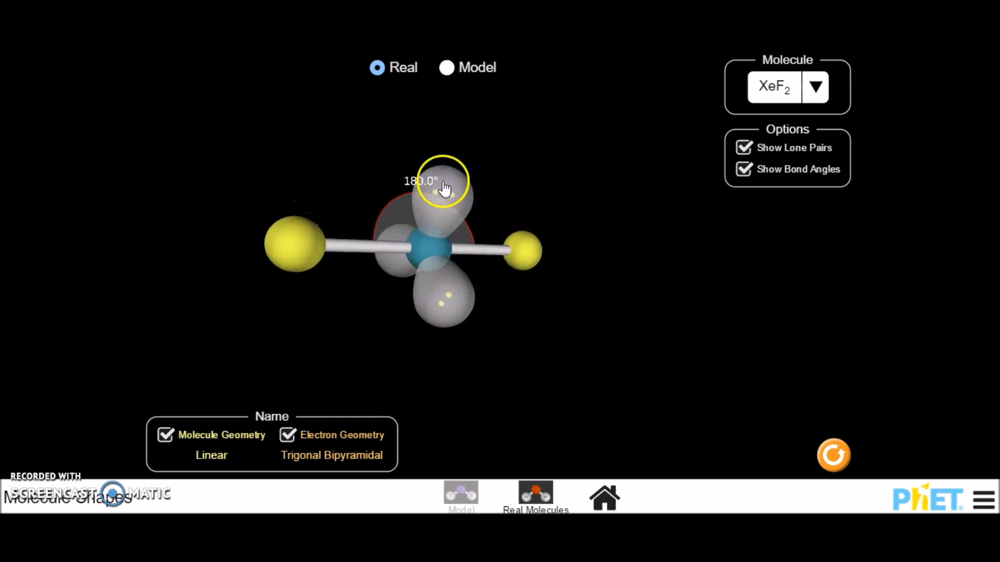
pyautogui.moveTo(307, 254)
pyautogui.mouseDown()
pyautogui.moveTo(257, 235)
pyautogui.moveTo(487, 241)
pyautogui.mouseUp()
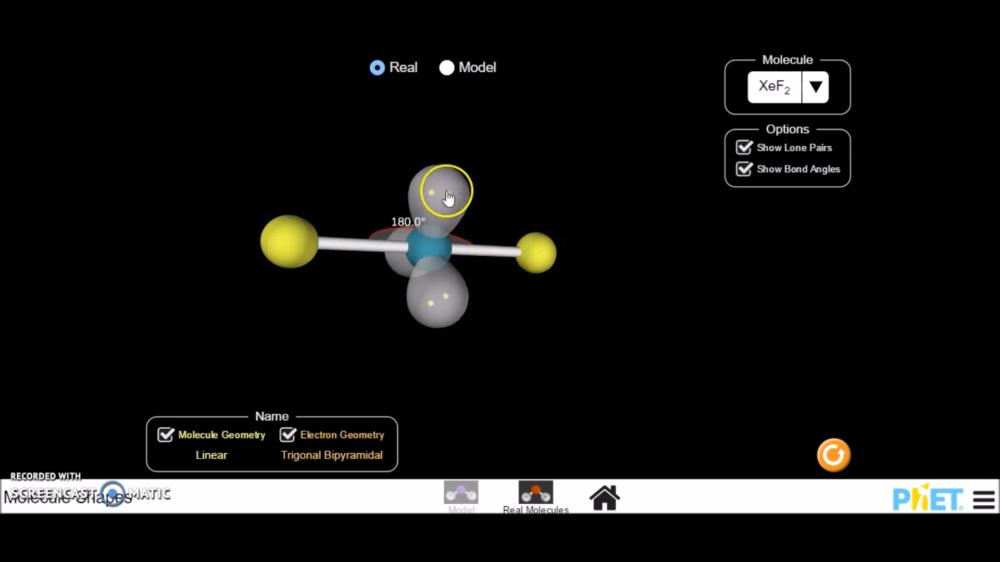
pyautogui.moveTo(447, 194)
pyautogui.mouseDown()
pyautogui.moveTo(433, 268)
pyautogui.moveTo(393, 326)
pyautogui.moveTo(370, 312)
pyautogui.moveTo(438, 190)
pyautogui.moveTo(474, 338)
pyautogui.mouseUp()
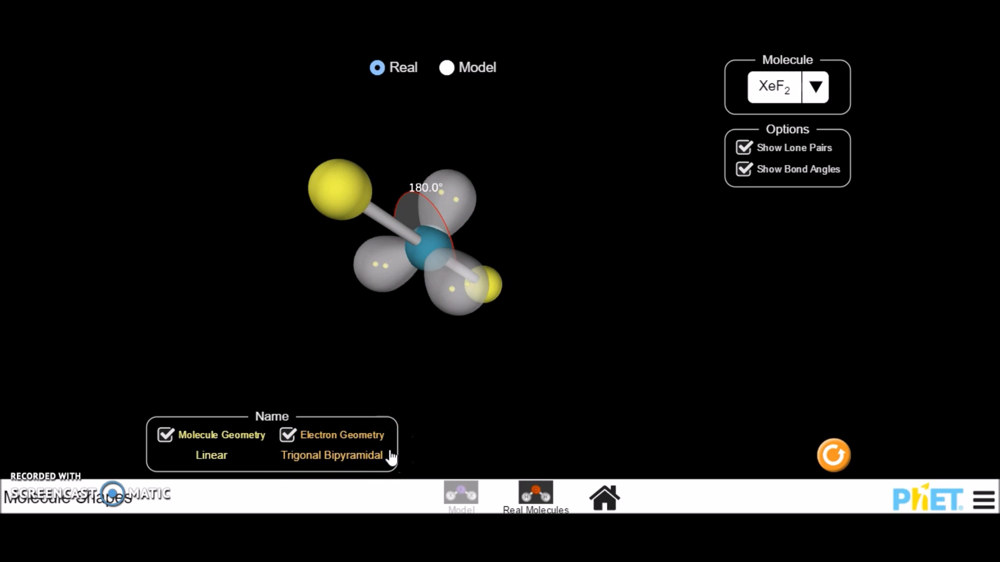
pyautogui.moveTo(348, 188); pyautogui.dragTo(241, 150)
pyautogui.click(544, 304)
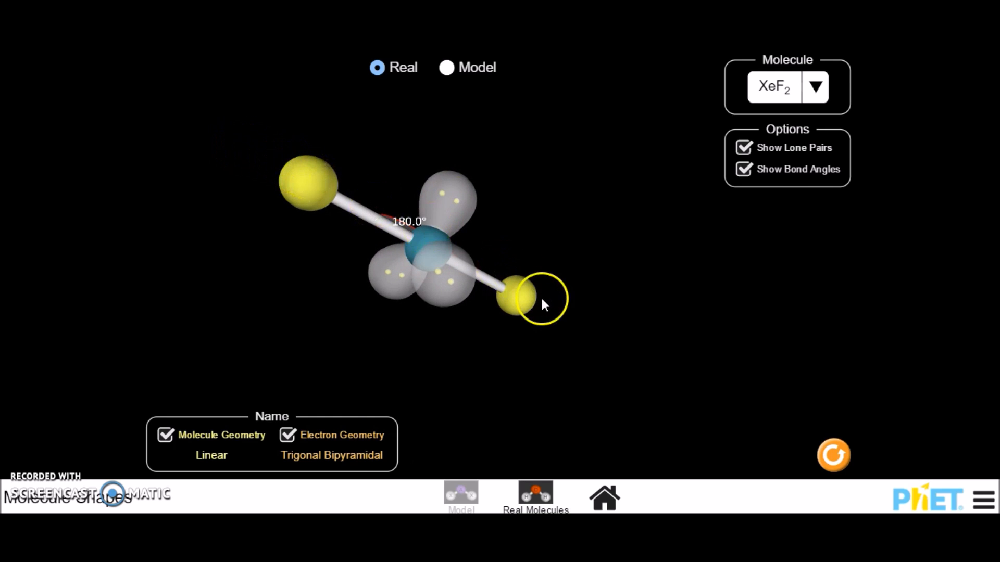
pyautogui.click(818, 88)
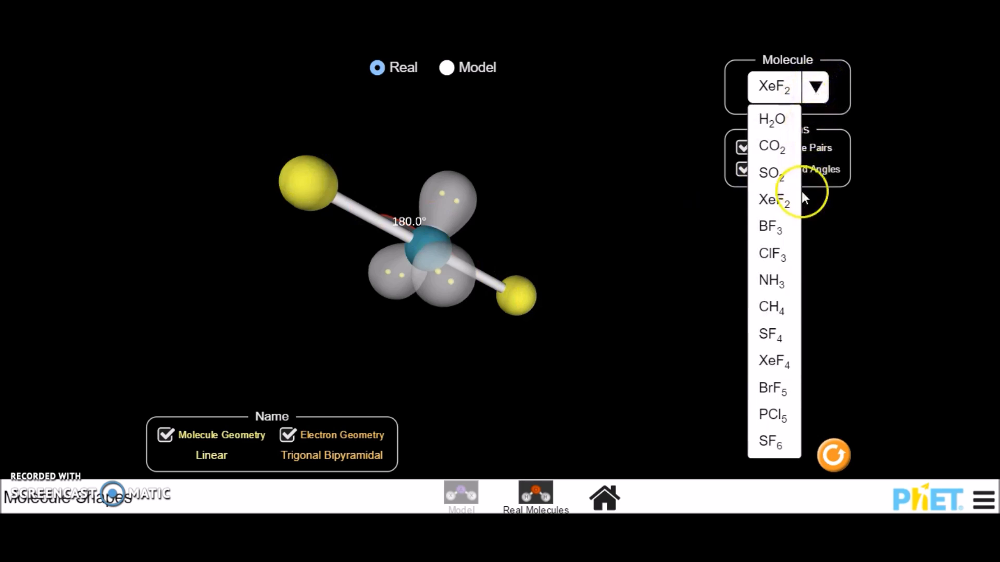
# Switch to BF3 and rotate it to view its three 120.0° trigonal planar angles.
pyautogui.click(781, 228)
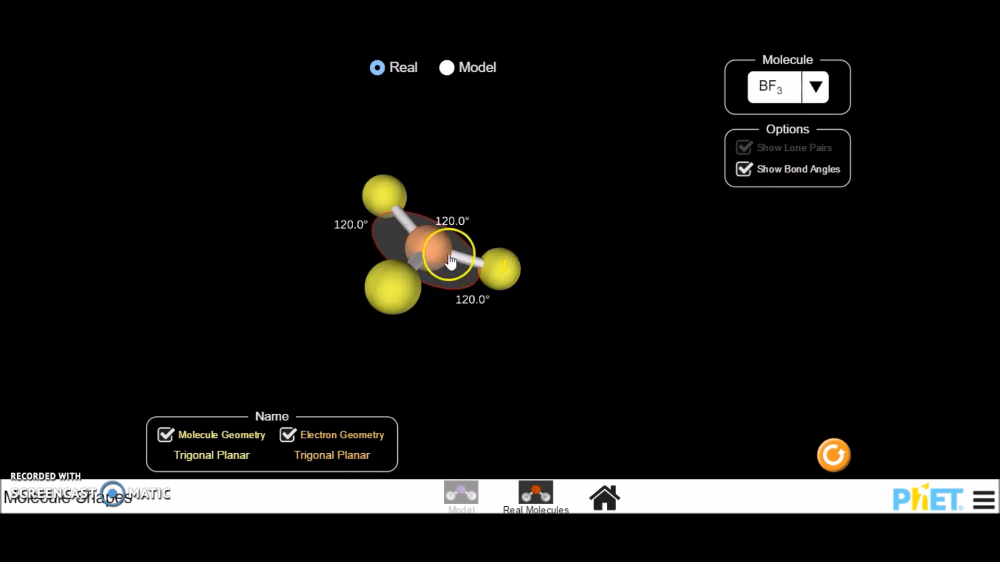
pyautogui.moveTo(401, 202)
pyautogui.mouseDown()
pyautogui.moveTo(473, 195)
pyautogui.moveTo(355, 256)
pyautogui.mouseUp()
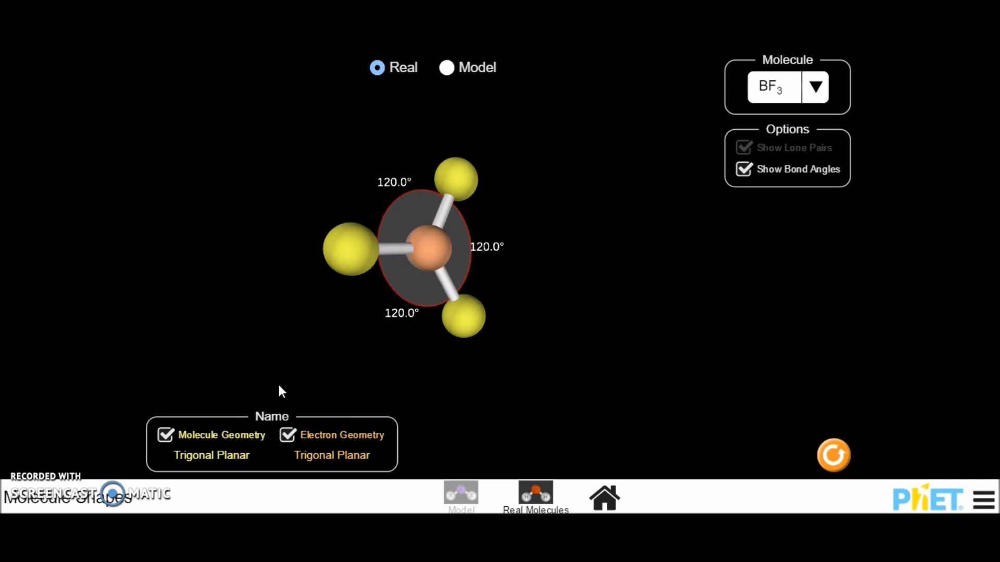
pyautogui.moveTo(459, 185)
pyautogui.mouseDown()
pyautogui.moveTo(526, 231)
pyautogui.moveTo(507, 339)
pyautogui.moveTo(413, 290)
pyautogui.moveTo(396, 265)
pyautogui.moveTo(579, 176)
pyautogui.mouseUp()
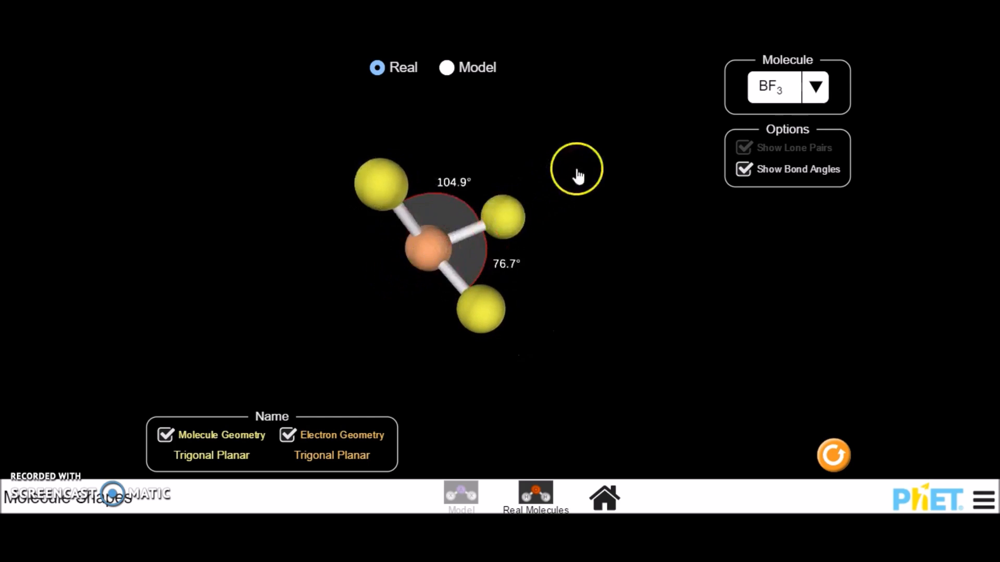
pyautogui.click(814, 86)
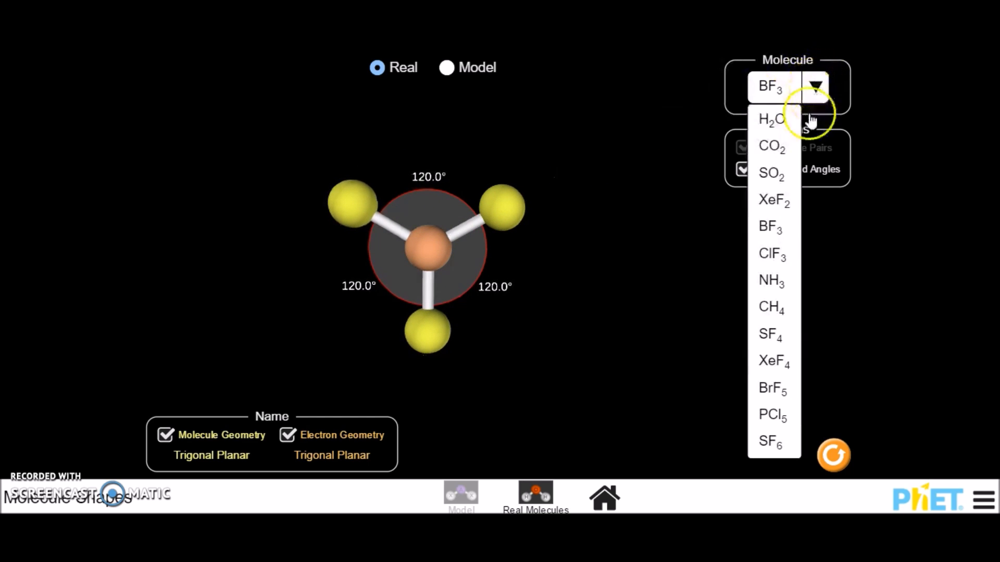
# Switch to ClF3 and turn its T-shaped model to inspect the 87.5° angles and lone pairs.
pyautogui.click(775, 263)
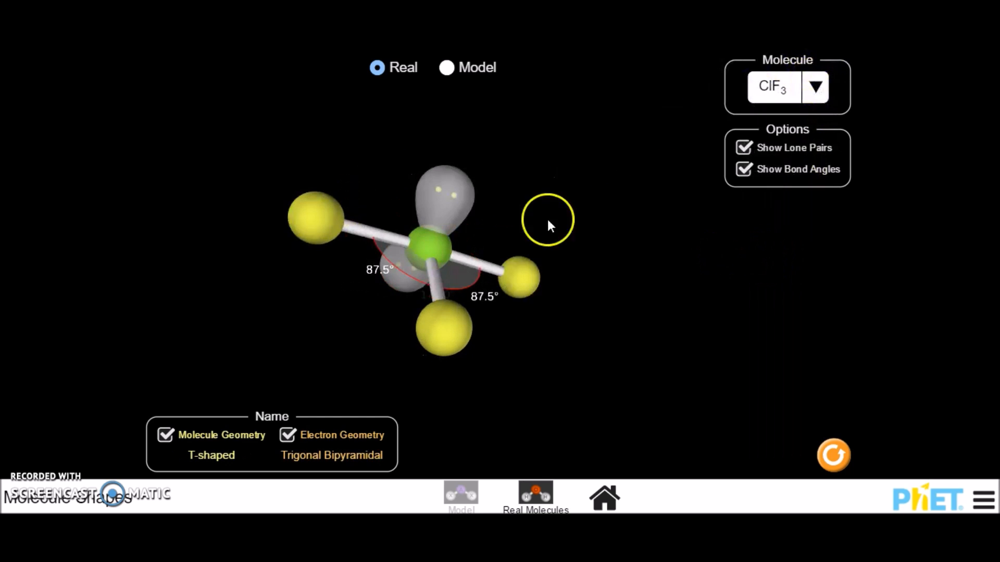
pyautogui.moveTo(457, 198)
pyautogui.mouseDown()
pyautogui.moveTo(500, 239)
pyautogui.moveTo(508, 320)
pyautogui.moveTo(415, 284)
pyautogui.moveTo(426, 248)
pyautogui.mouseUp()
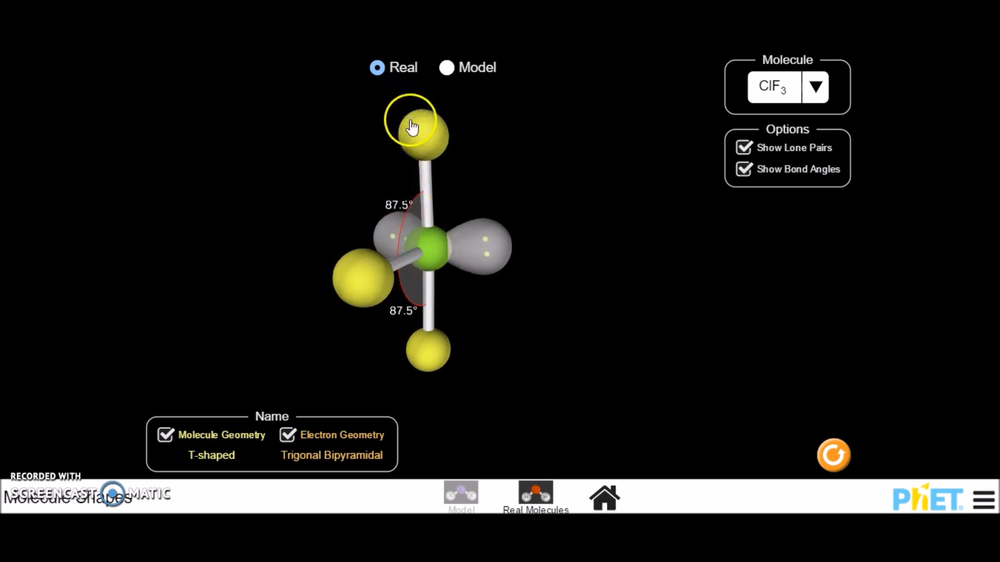
pyautogui.moveTo(412, 127)
pyautogui.mouseDown()
pyautogui.moveTo(534, 218)
pyautogui.moveTo(540, 268)
pyautogui.moveTo(388, 251)
pyautogui.moveTo(446, 404)
pyautogui.moveTo(382, 211)
pyautogui.moveTo(405, 202)
pyautogui.mouseUp()
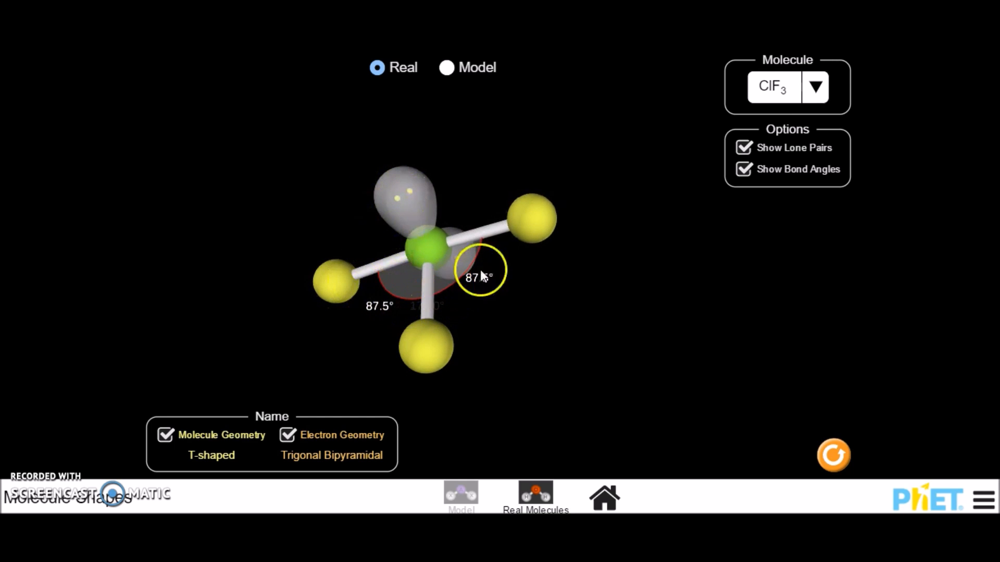
pyautogui.moveTo(536, 217)
pyautogui.mouseDown()
pyautogui.moveTo(507, 315)
pyautogui.moveTo(390, 348)
pyautogui.moveTo(389, 167)
pyautogui.mouseUp()
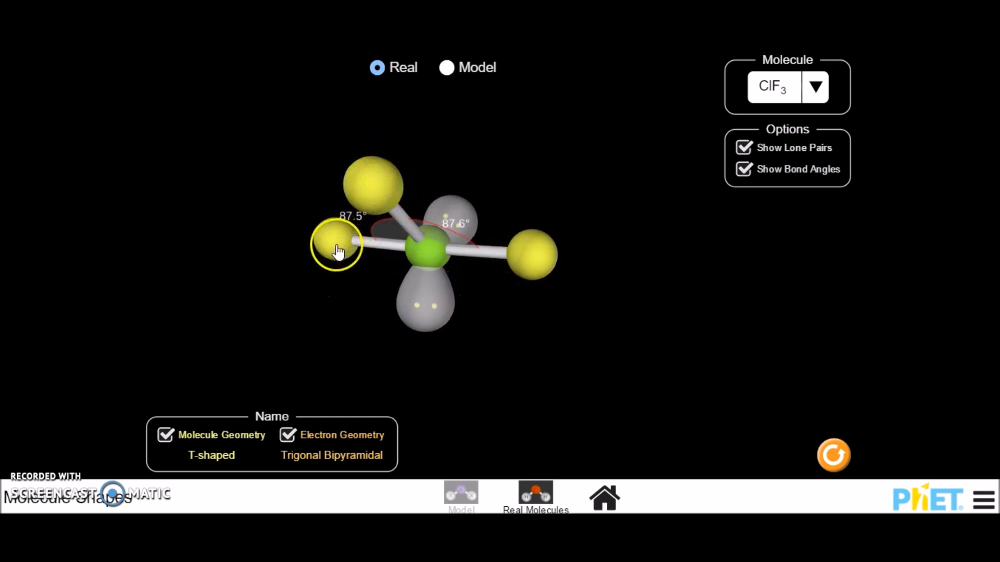
pyautogui.moveTo(338, 251)
pyautogui.mouseDown()
pyautogui.moveTo(501, 202)
pyautogui.moveTo(354, 202)
pyautogui.mouseUp()
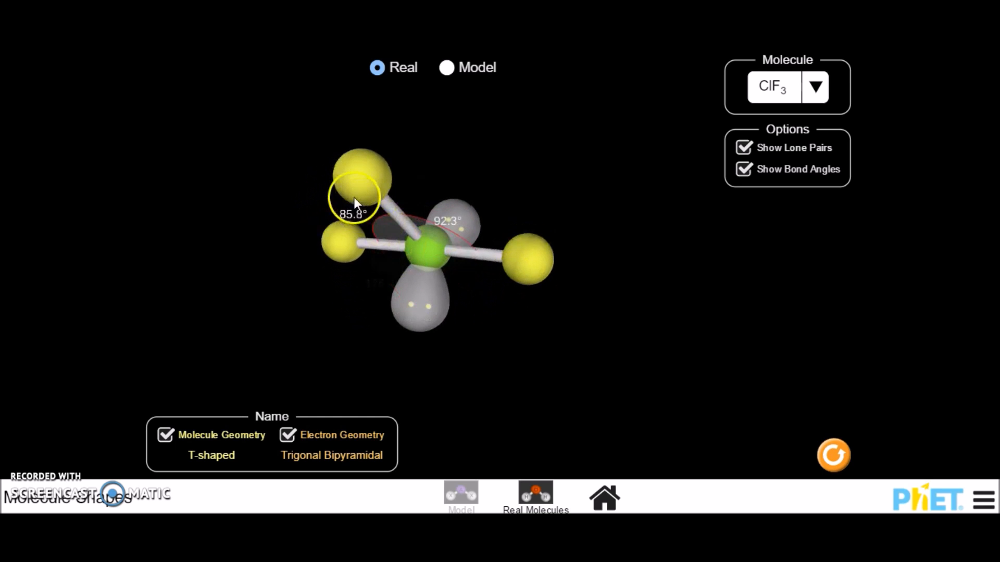
pyautogui.moveTo(354, 202)
pyautogui.mouseDown()
pyautogui.moveTo(419, 362)
pyautogui.moveTo(456, 393)
pyautogui.mouseUp()
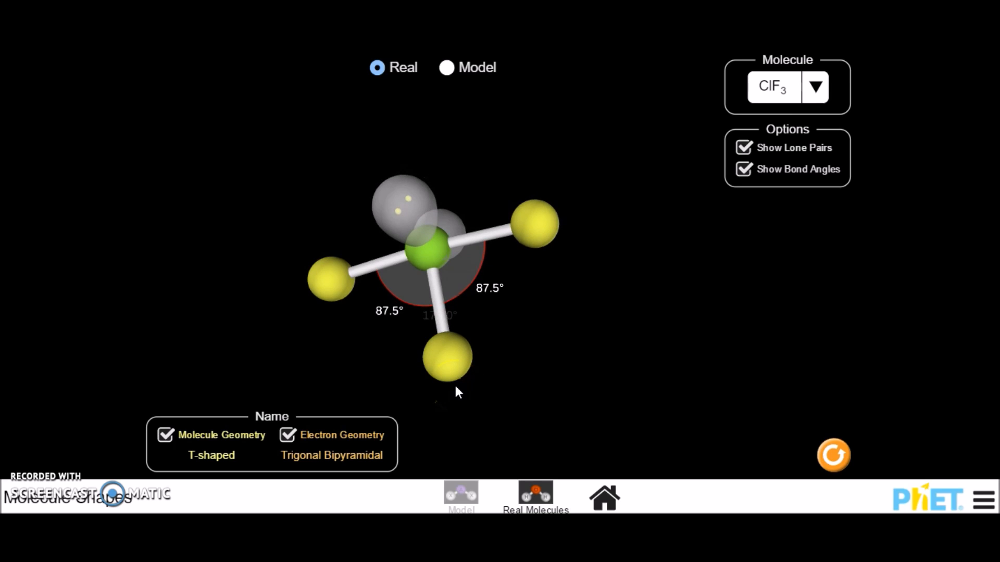
pyautogui.click(816, 92)
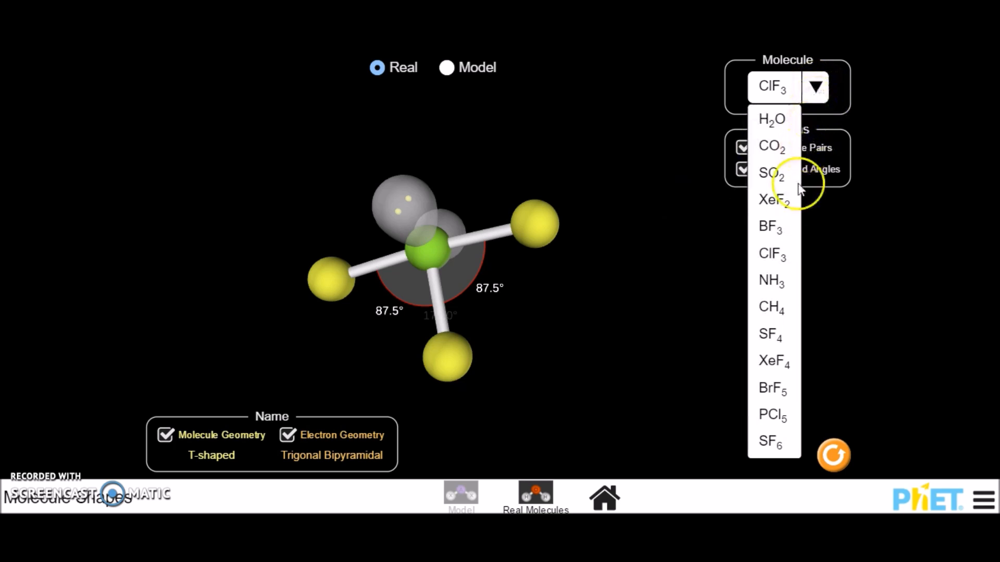
# Switch to NH3 and rotate it so the lone pair and 107.8° angles show from several sides.
pyautogui.click(772, 280)
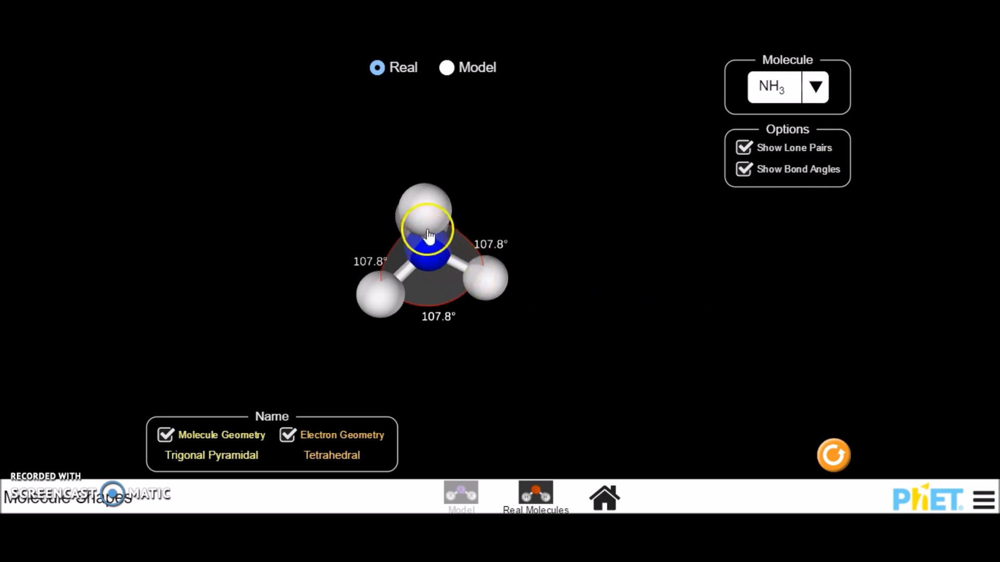
pyautogui.moveTo(424, 207)
pyautogui.mouseDown()
pyautogui.moveTo(445, 356)
pyautogui.moveTo(402, 172)
pyautogui.moveTo(431, 224)
pyautogui.moveTo(423, 251)
pyautogui.mouseUp()
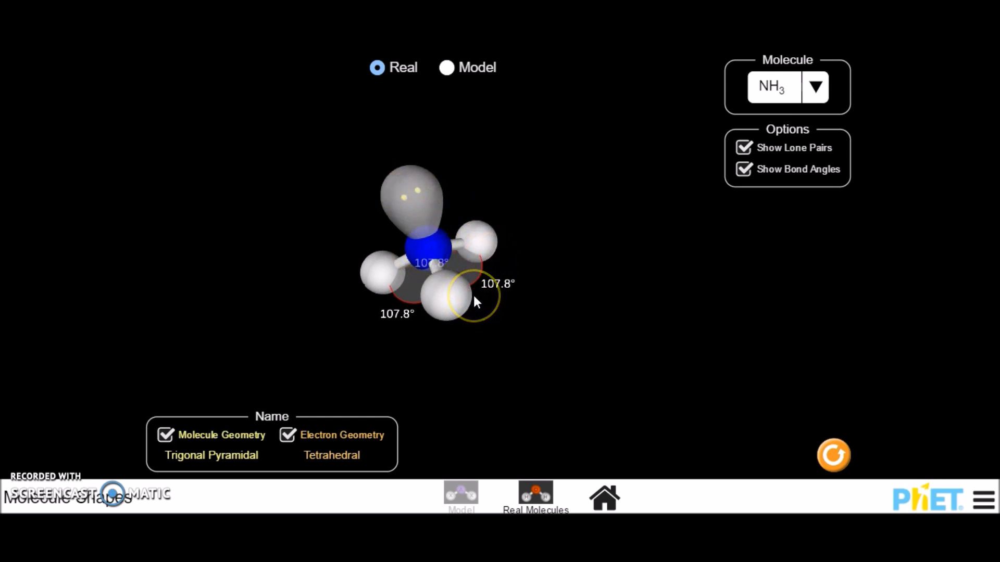
pyautogui.moveTo(469, 242)
pyautogui.mouseDown()
pyautogui.moveTo(425, 286)
pyautogui.moveTo(391, 288)
pyautogui.moveTo(368, 229)
pyautogui.moveTo(503, 152)
pyautogui.moveTo(479, 183)
pyautogui.moveTo(435, 184)
pyautogui.moveTo(453, 335)
pyautogui.moveTo(357, 250)
pyautogui.moveTo(368, 287)
pyautogui.moveTo(487, 294)
pyautogui.moveTo(517, 174)
pyautogui.mouseUp()
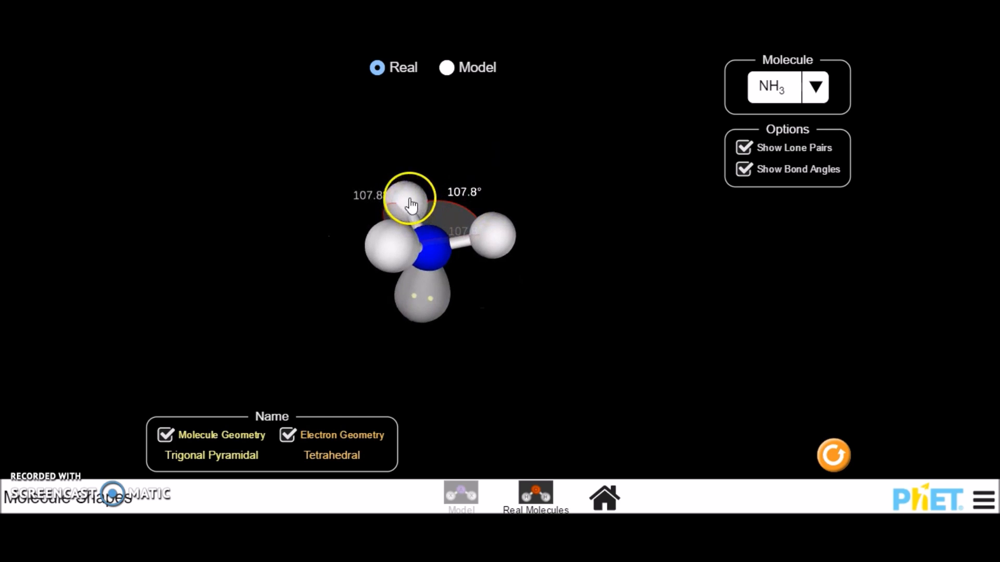
pyautogui.moveTo(413, 306); pyautogui.dragTo(446, 148)
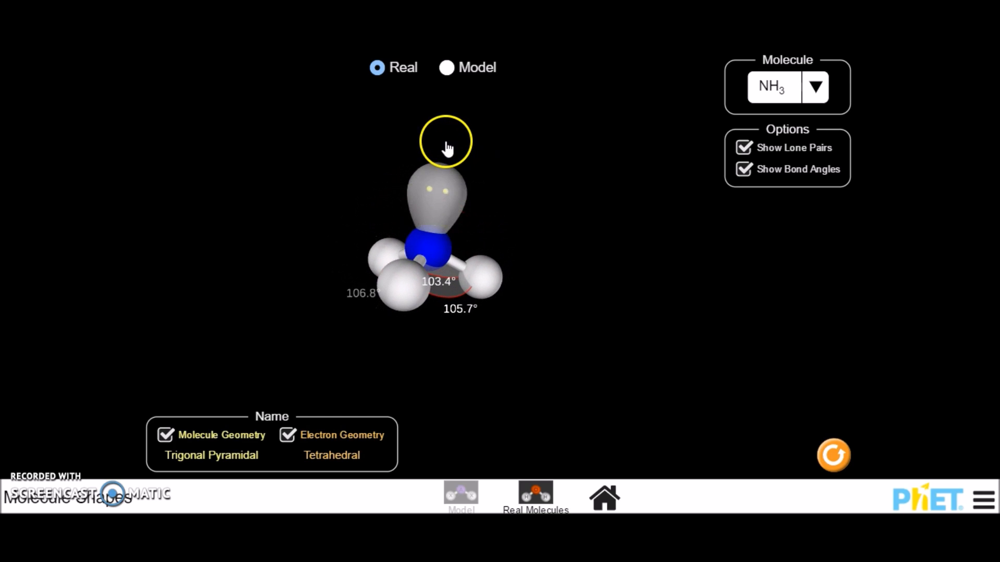
pyautogui.moveTo(403, 271)
pyautogui.mouseDown()
pyautogui.moveTo(414, 286)
pyautogui.moveTo(446, 296)
pyautogui.mouseUp()
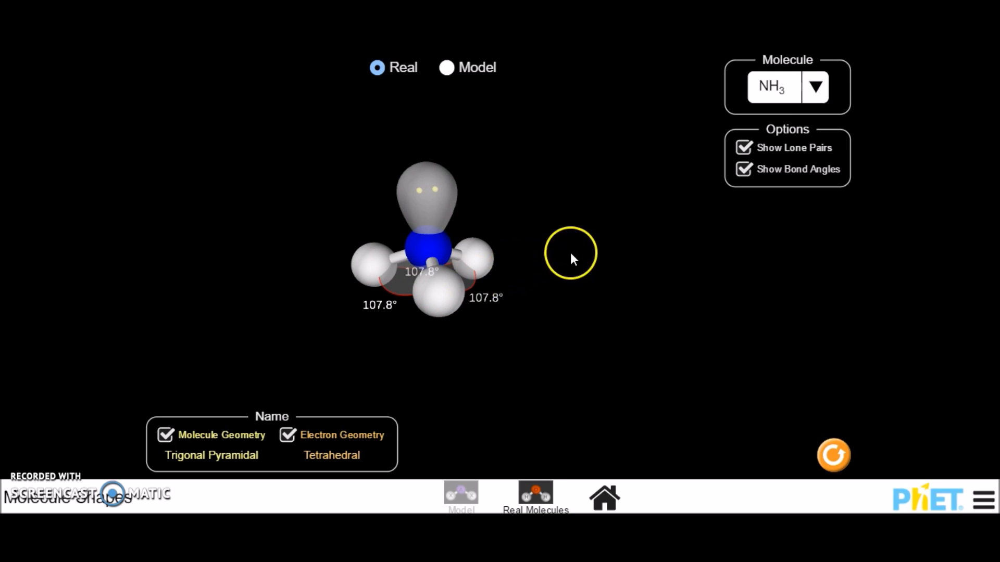
# Choose CH4 from the molecule list.
pyautogui.click(420, 181)
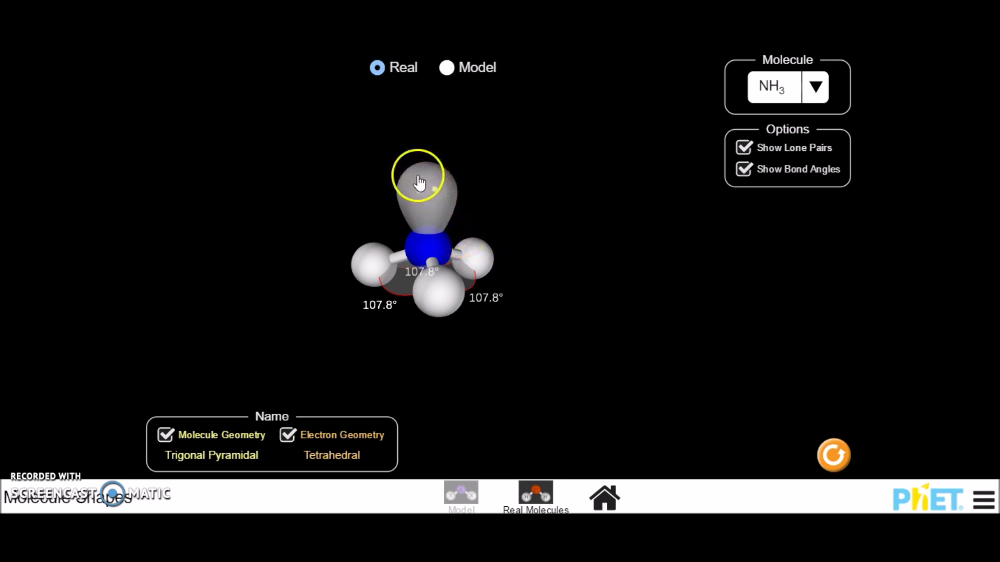
pyautogui.click(814, 92)
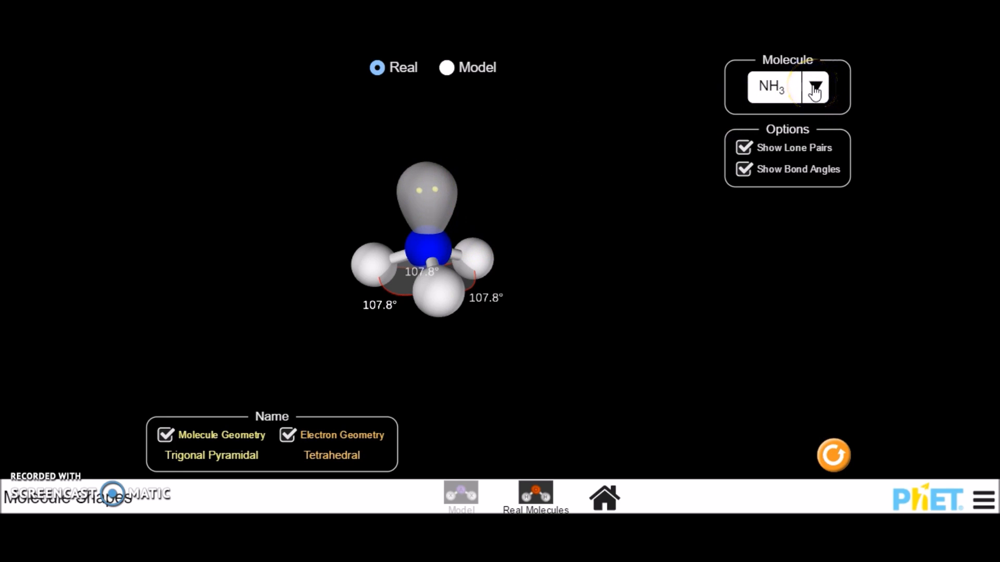
pyautogui.click(774, 260)
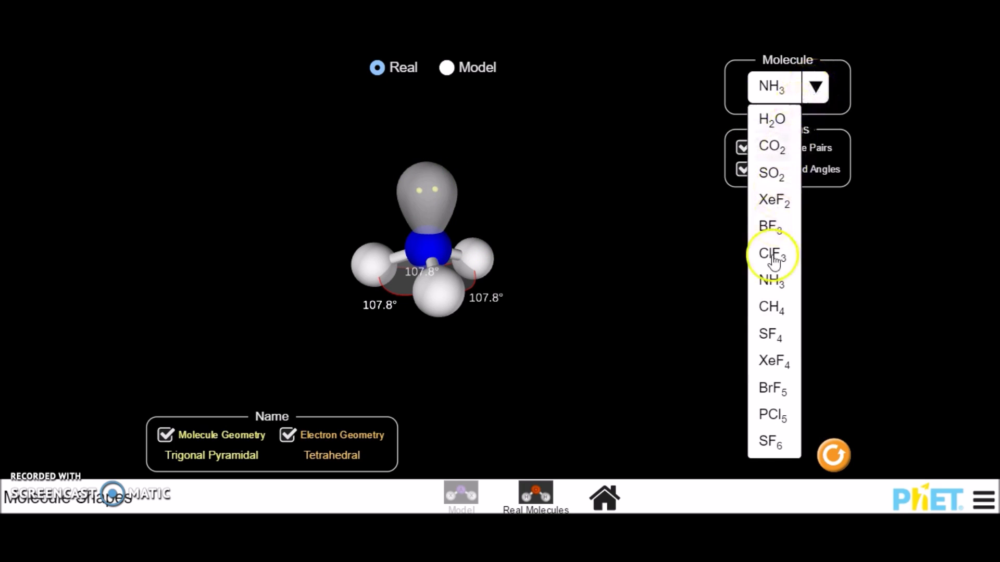
pyautogui.click(771, 308)
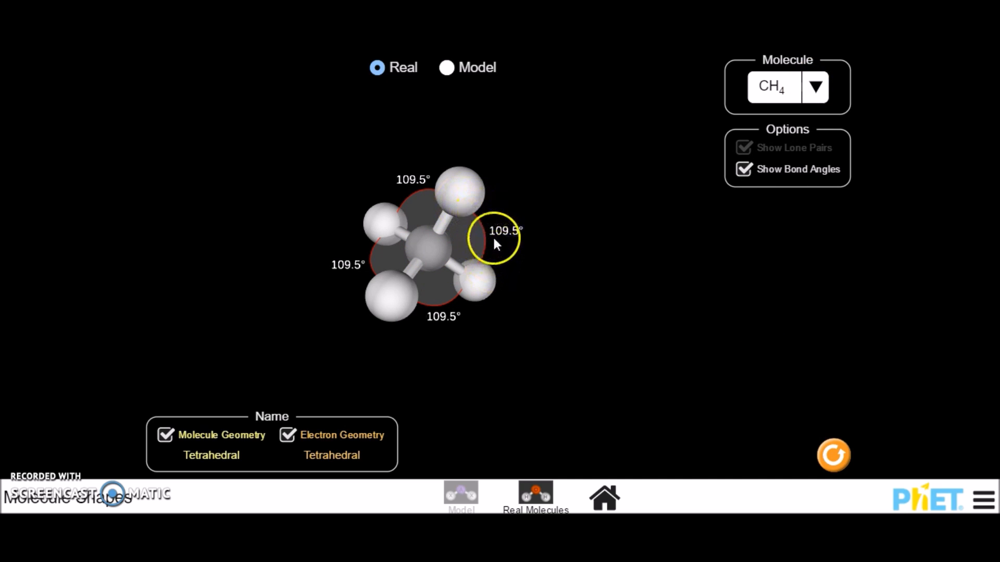
# Rotate CH4 to inspect its 109.5° tetrahedral angles, then bring up the molecule list.
pyautogui.moveTo(458, 192)
pyautogui.mouseDown()
pyautogui.moveTo(492, 246)
pyautogui.moveTo(484, 290)
pyautogui.moveTo(398, 174)
pyautogui.moveTo(487, 196)
pyautogui.moveTo(495, 230)
pyautogui.moveTo(370, 216)
pyautogui.moveTo(353, 324)
pyautogui.moveTo(379, 335)
pyautogui.moveTo(413, 201)
pyautogui.moveTo(414, 236)
pyautogui.moveTo(460, 346)
pyautogui.moveTo(371, 308)
pyautogui.moveTo(351, 246)
pyautogui.moveTo(337, 299)
pyautogui.moveTo(477, 370)
pyautogui.moveTo(410, 214)
pyautogui.moveTo(396, 368)
pyautogui.mouseUp()
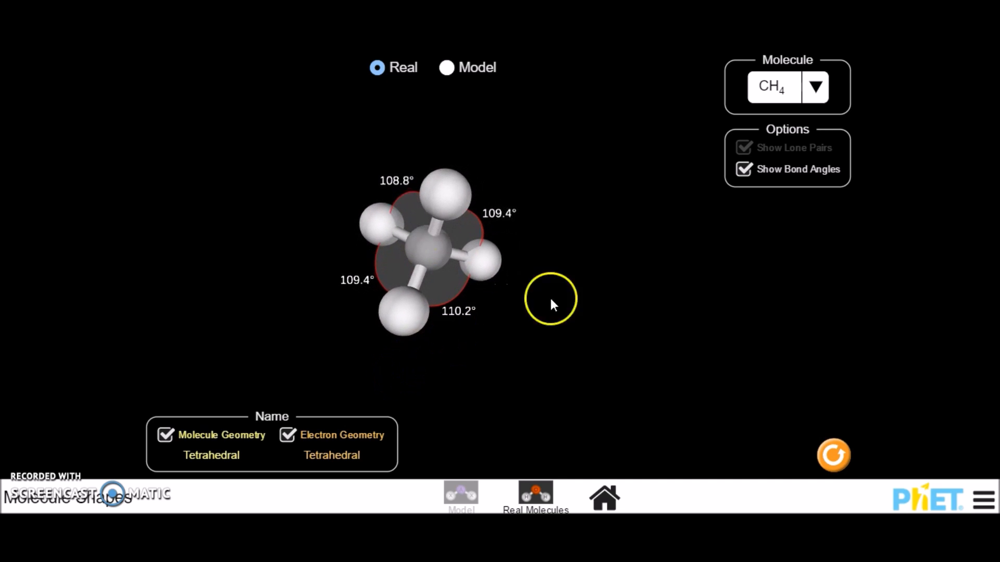
pyautogui.click(815, 88)
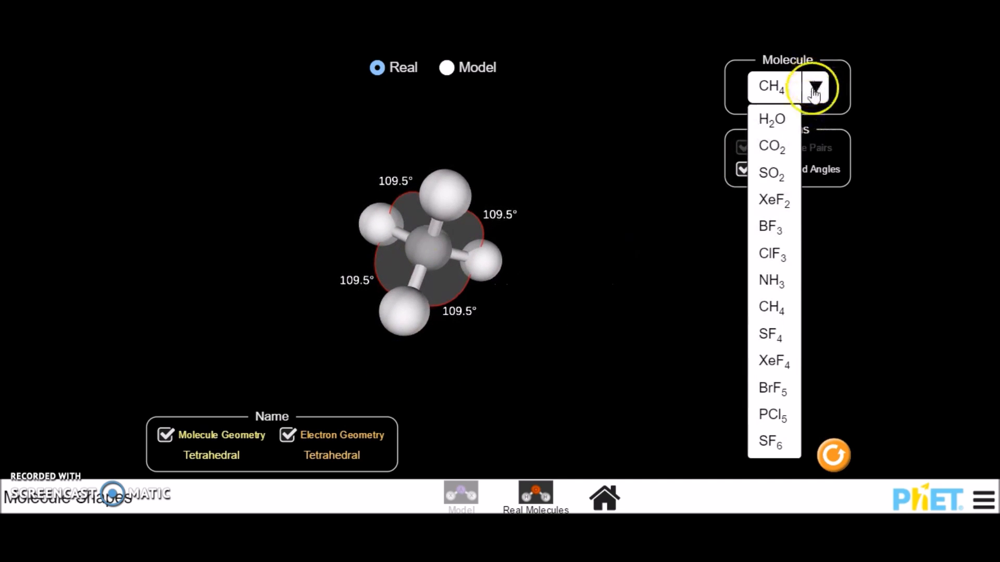
# Switch to SF4 and rotate its seesaw model to view the 87.8° angles and lone pair.
pyautogui.click(764, 336)
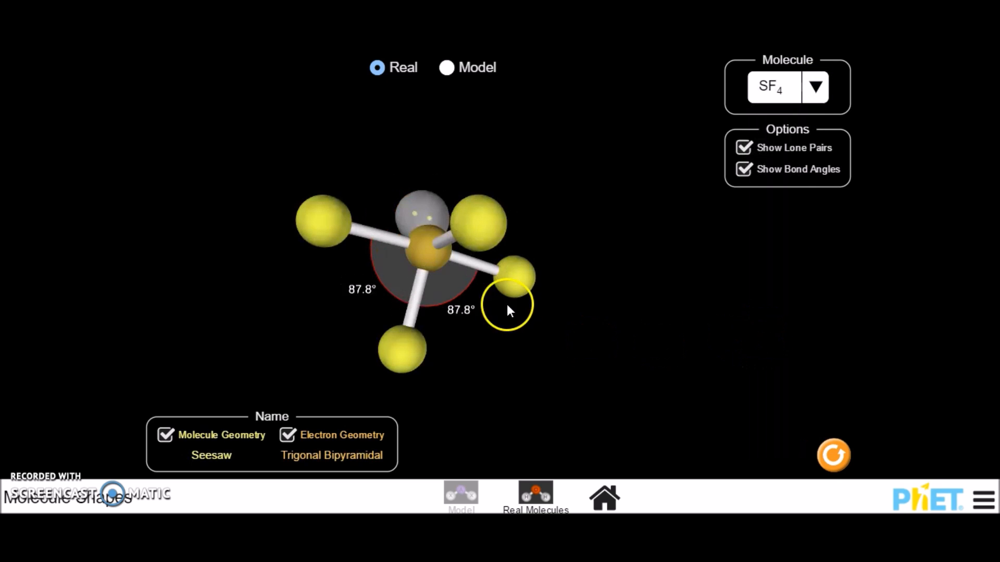
pyautogui.moveTo(464, 231); pyautogui.dragTo(415, 193)
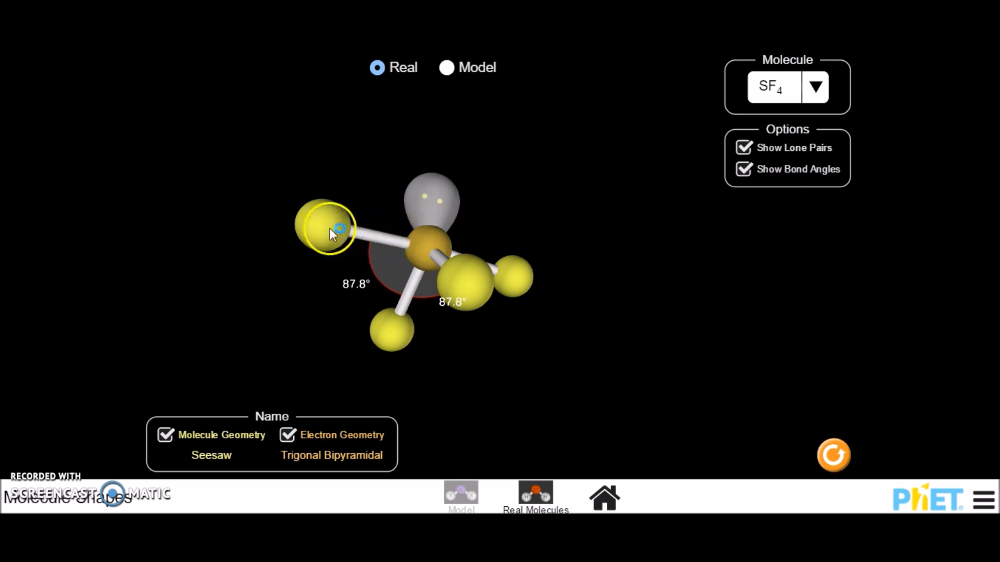
pyautogui.moveTo(330, 228)
pyautogui.mouseDown()
pyautogui.moveTo(479, 184)
pyautogui.moveTo(508, 195)
pyautogui.moveTo(509, 351)
pyautogui.moveTo(413, 369)
pyautogui.moveTo(388, 361)
pyautogui.mouseUp()
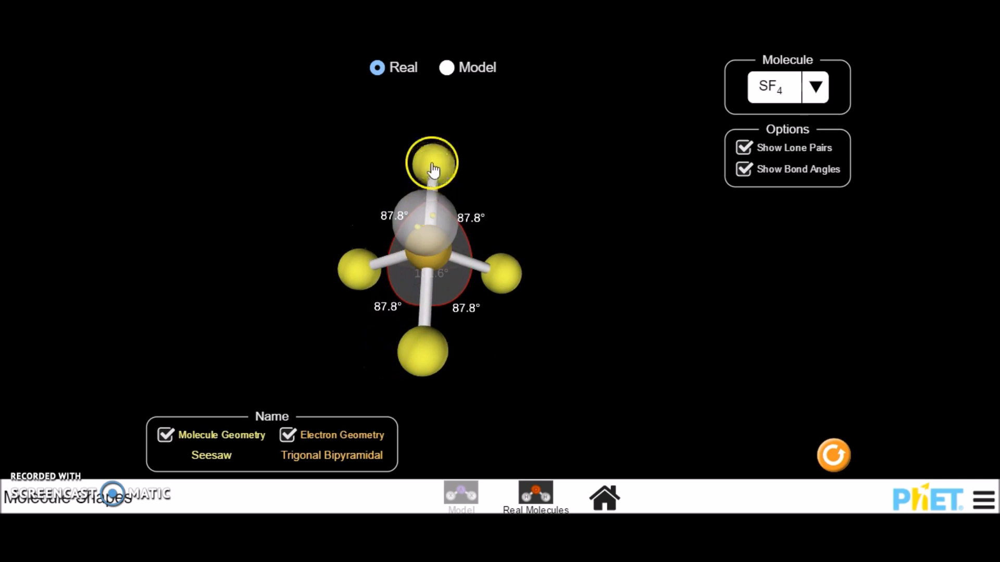
pyautogui.moveTo(432, 165)
pyautogui.mouseDown()
pyautogui.moveTo(495, 190)
pyautogui.moveTo(552, 263)
pyautogui.moveTo(513, 302)
pyautogui.moveTo(429, 348)
pyautogui.moveTo(401, 339)
pyautogui.moveTo(321, 215)
pyautogui.moveTo(339, 169)
pyautogui.moveTo(339, 93)
pyautogui.moveTo(340, 106)
pyautogui.mouseUp()
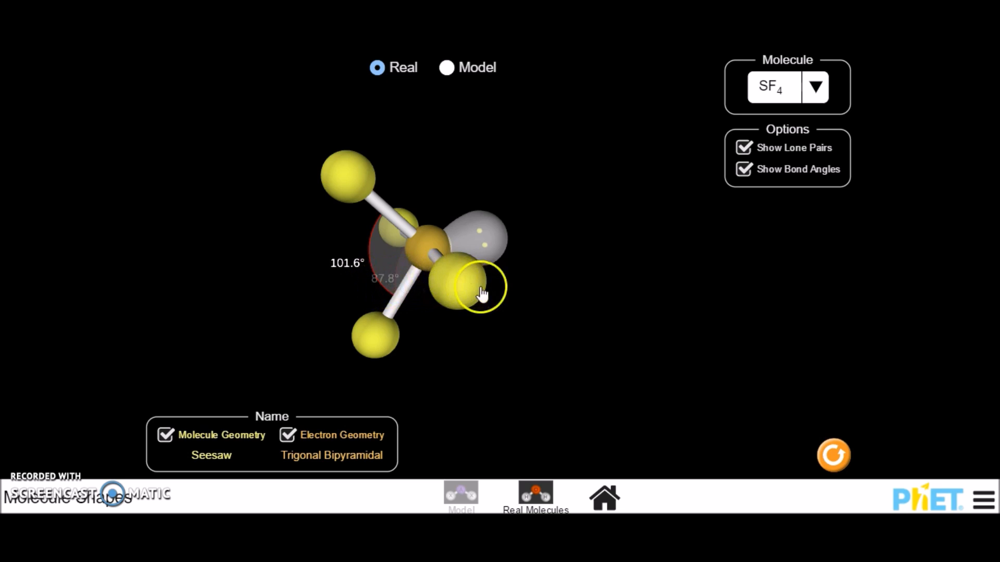
pyautogui.moveTo(463, 285); pyautogui.dragTo(436, 332)
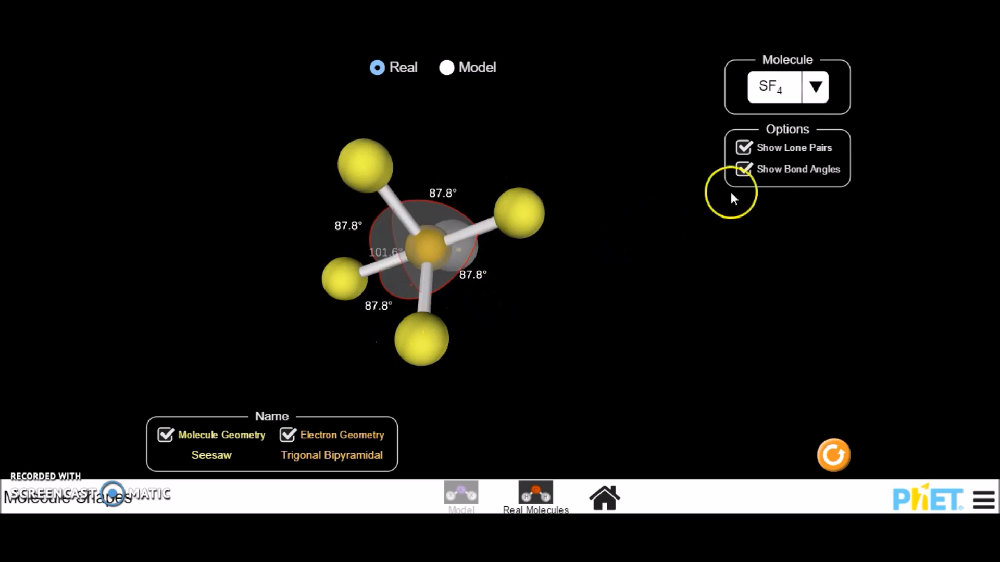
pyautogui.click(815, 86)
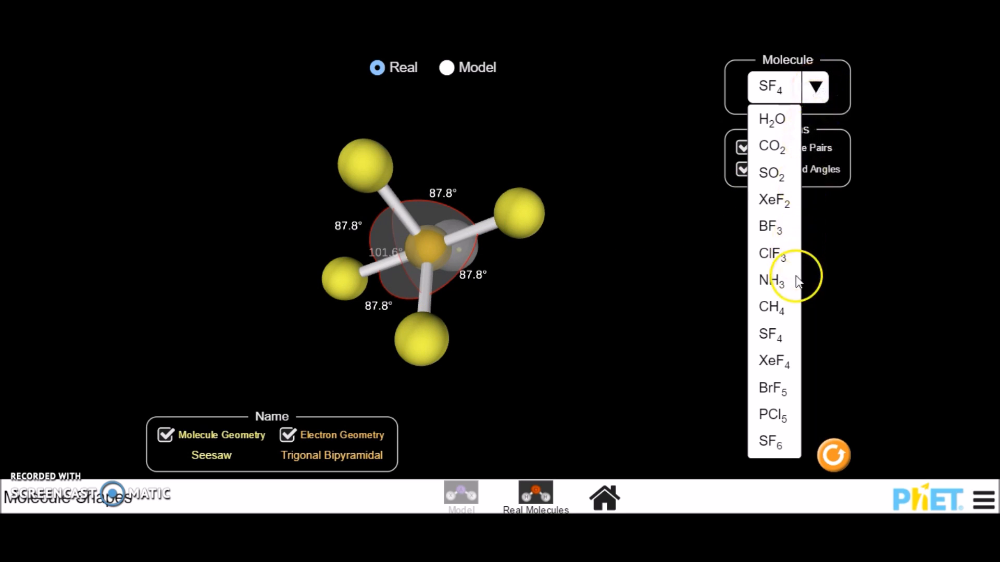
# Choose XeF4 and rotate it to view its 90° bond angles and opposing lone pairs.
pyautogui.click(773, 364)
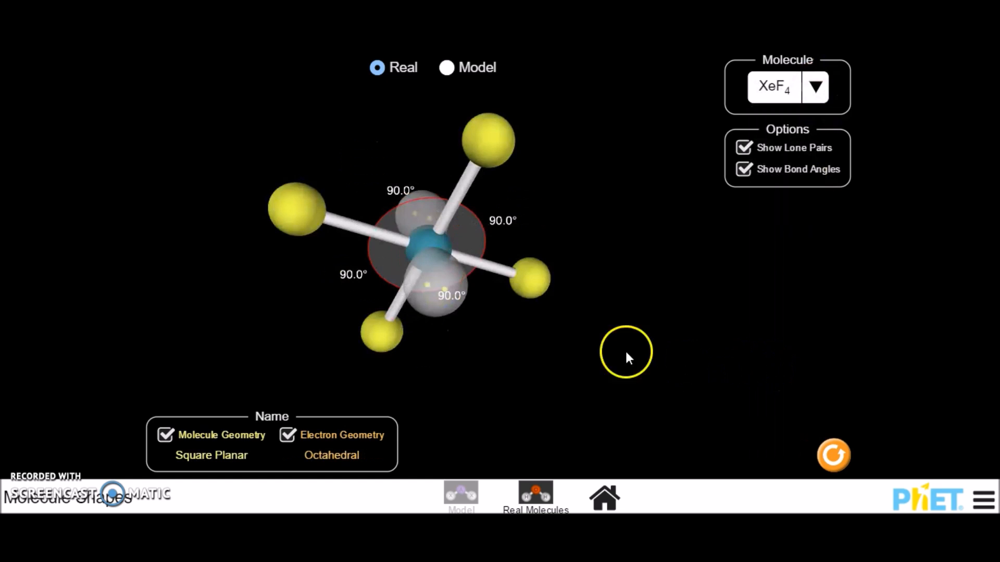
pyautogui.moveTo(485, 145)
pyautogui.mouseDown()
pyautogui.moveTo(505, 299)
pyautogui.moveTo(485, 297)
pyautogui.moveTo(484, 287)
pyautogui.moveTo(500, 283)
pyautogui.mouseUp()
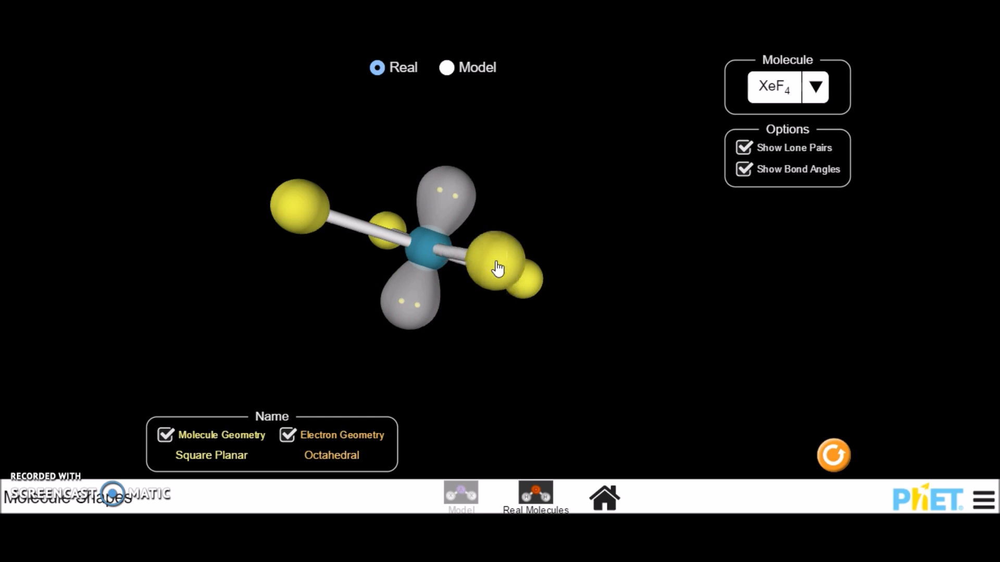
pyautogui.moveTo(498, 269); pyautogui.dragTo(337, 386)
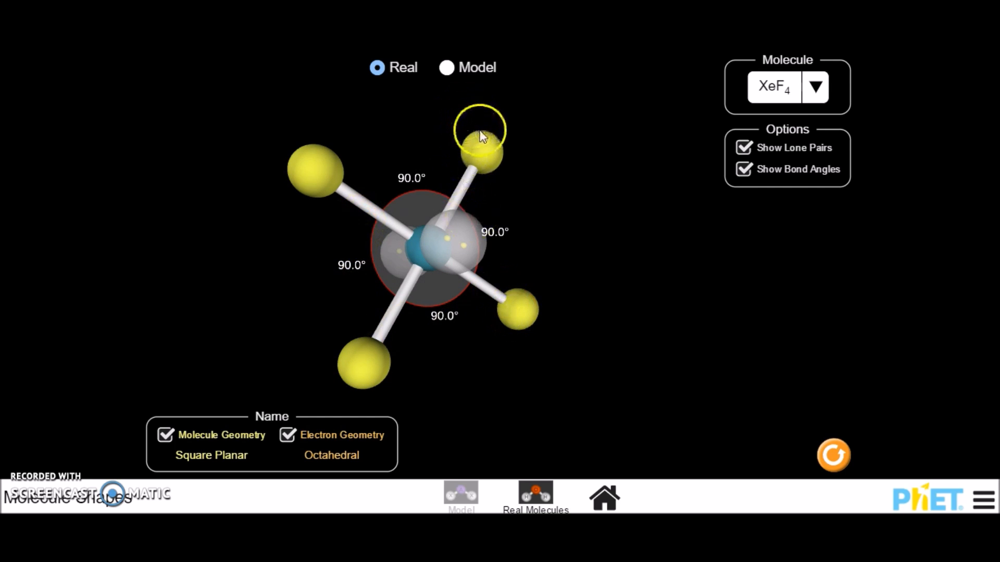
pyautogui.moveTo(482, 143)
pyautogui.mouseDown()
pyautogui.moveTo(449, 343)
pyautogui.moveTo(512, 337)
pyautogui.moveTo(491, 348)
pyautogui.mouseUp()
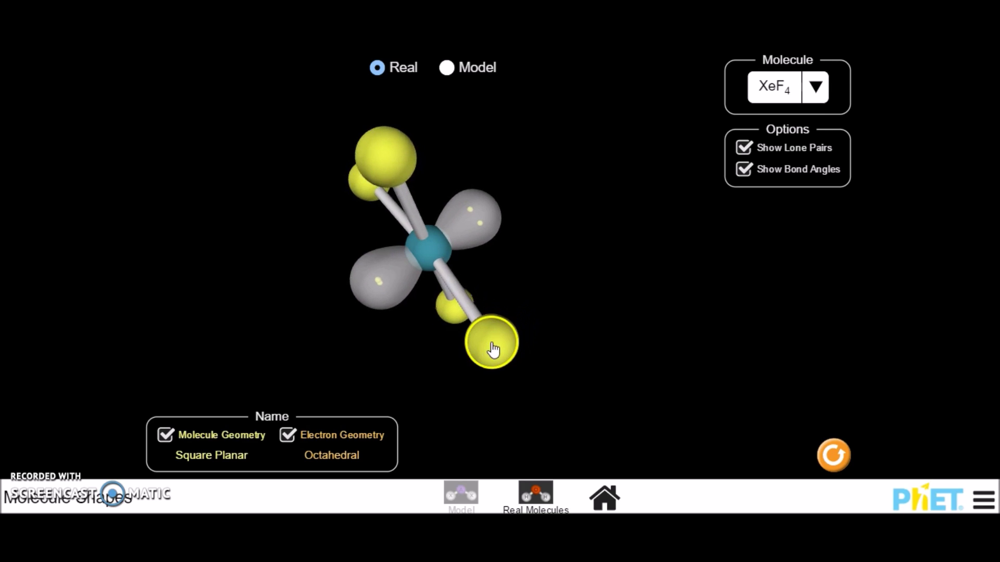
# Pick BrF5 from the list of real molecules.
pyautogui.click(817, 89)
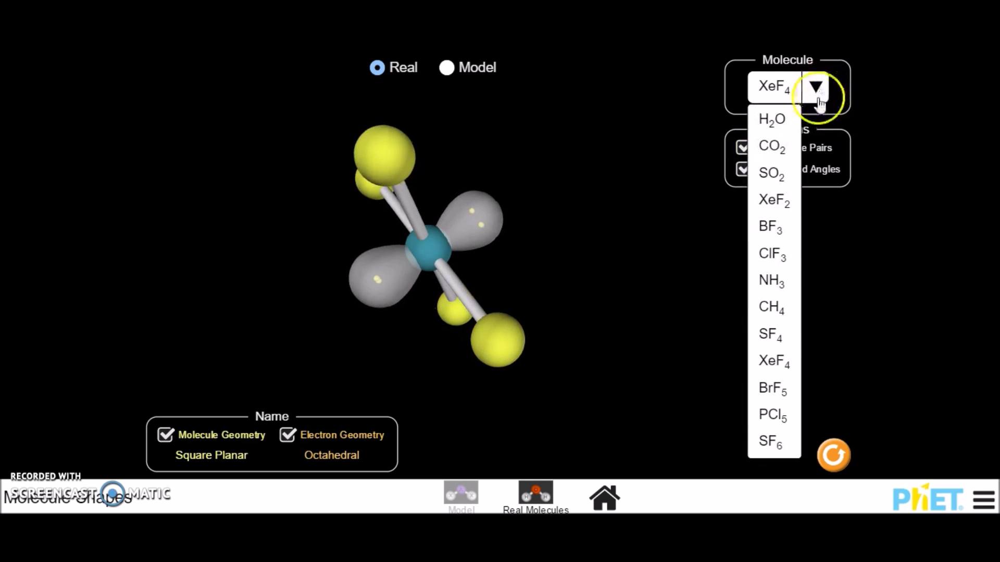
pyautogui.click(772, 390)
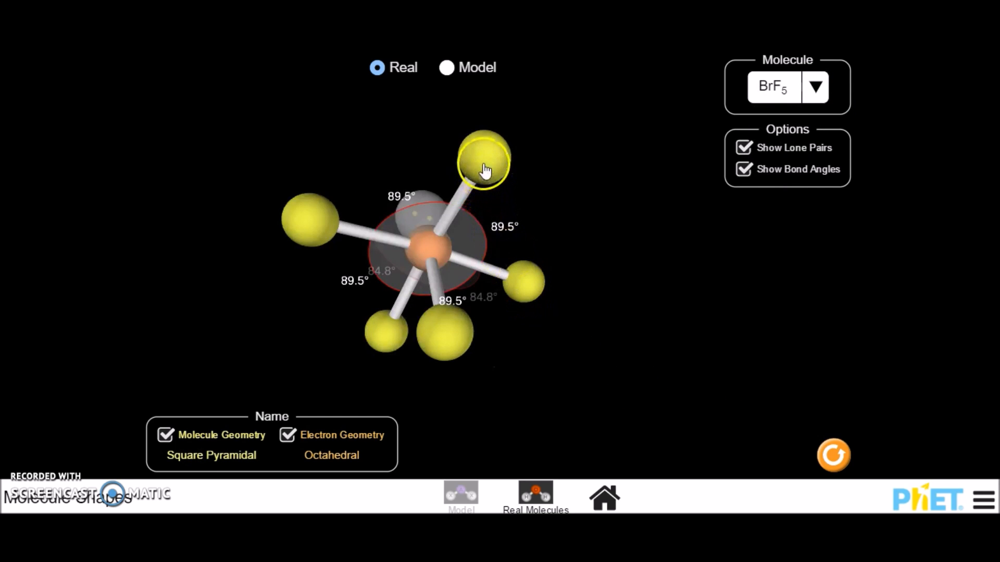
# Rotate BrF5 to view its lone pair and bond angles near 84.8° from several sides.
pyautogui.moveTo(485, 166); pyautogui.dragTo(423, 259)
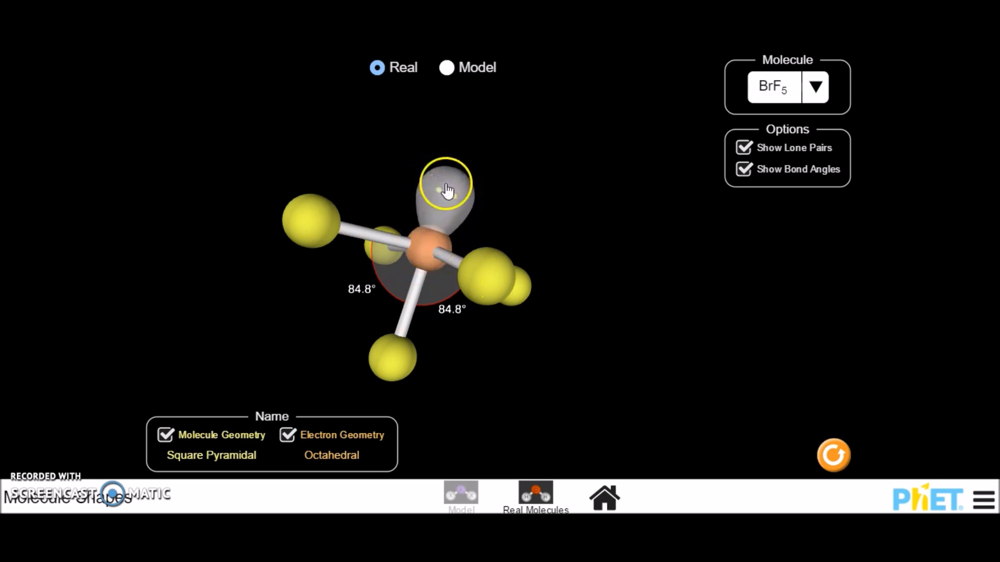
pyautogui.moveTo(444, 183)
pyautogui.mouseDown()
pyautogui.moveTo(450, 330)
pyautogui.moveTo(457, 271)
pyautogui.moveTo(437, 256)
pyautogui.mouseUp()
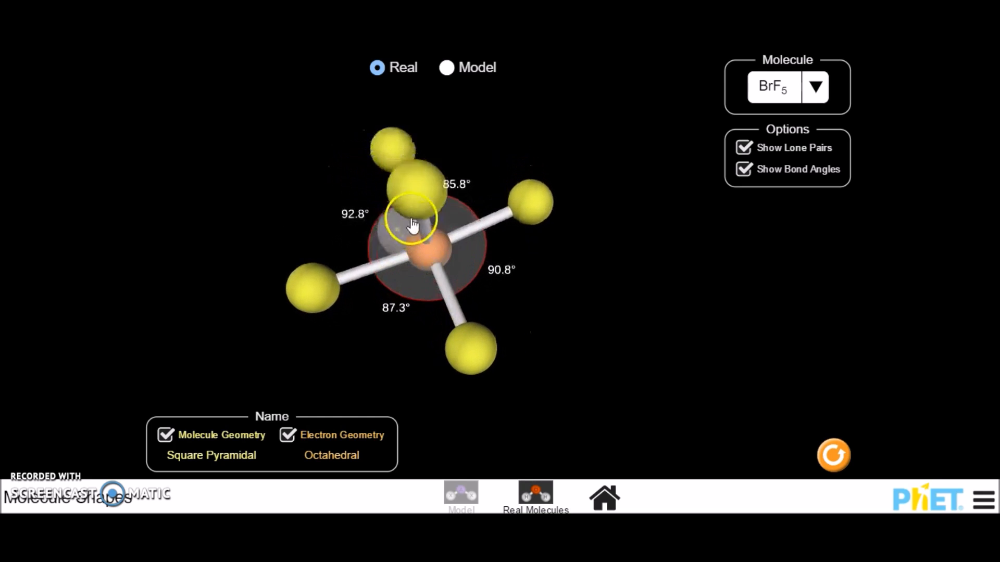
pyautogui.moveTo(442, 264); pyautogui.dragTo(429, 92)
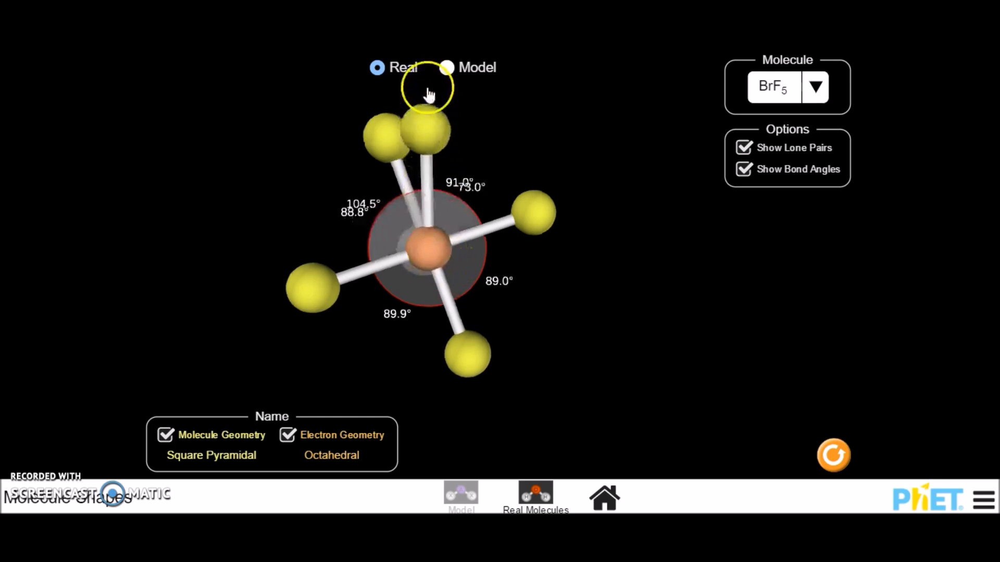
pyautogui.moveTo(451, 216)
pyautogui.mouseDown()
pyautogui.moveTo(487, 258)
pyautogui.moveTo(506, 233)
pyautogui.moveTo(442, 169)
pyautogui.moveTo(397, 142)
pyautogui.mouseUp()
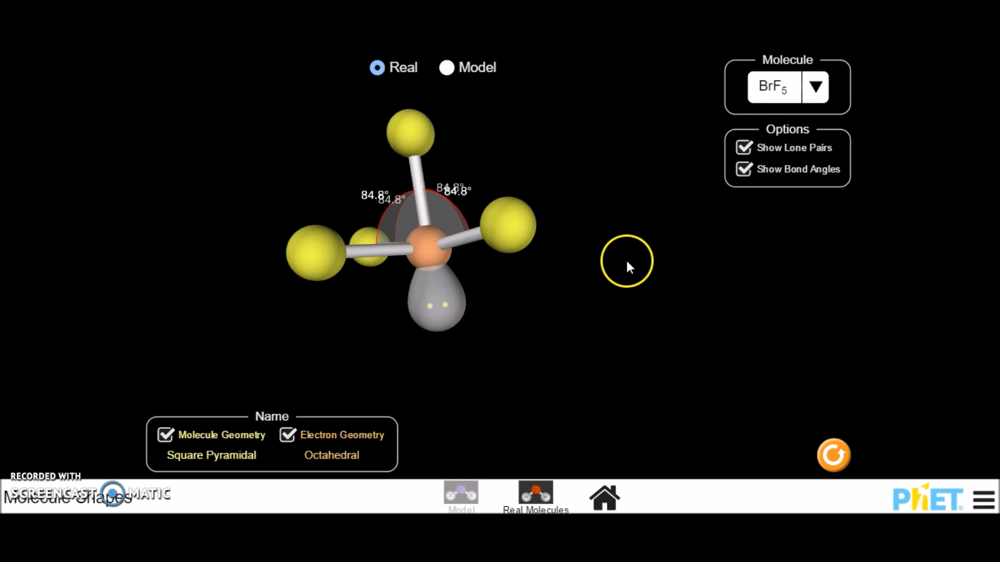
# Pick PCl5 from the list of real molecules.
pyautogui.click(816, 85)
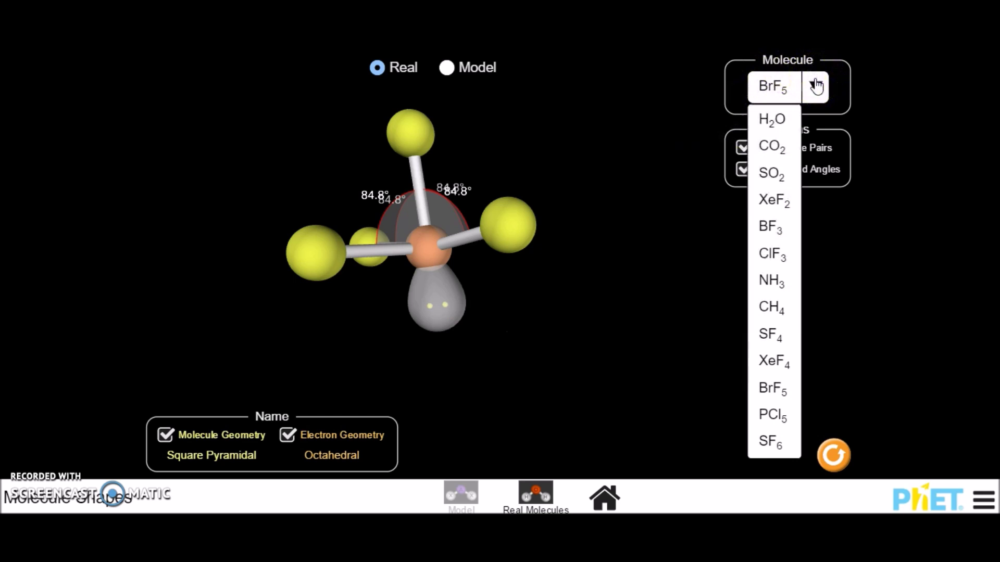
pyautogui.click(772, 415)
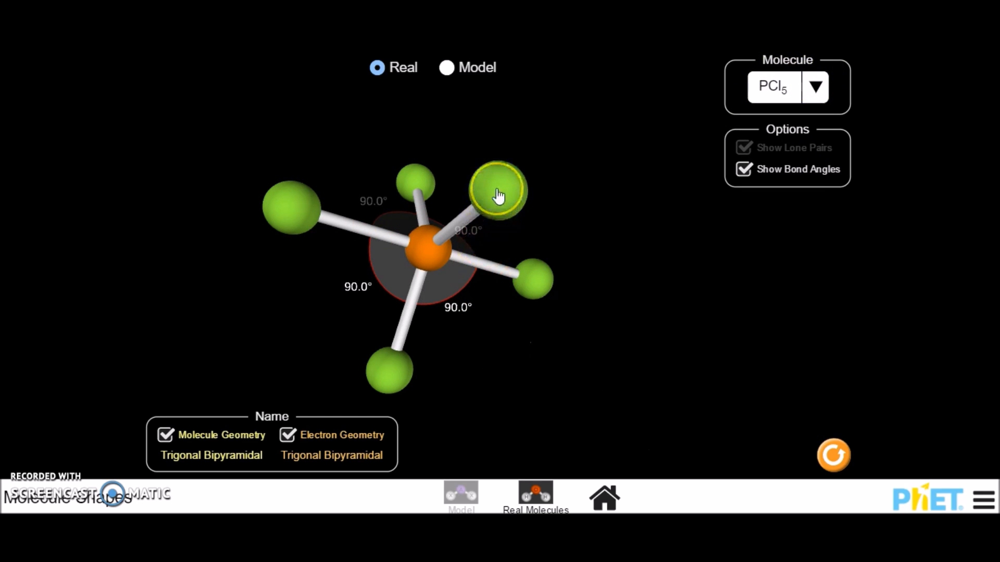
# Rotate PCl5 to show its 120° equatorial angles, letting it settle between turns.
pyautogui.moveTo(498, 196); pyautogui.dragTo(480, 335)
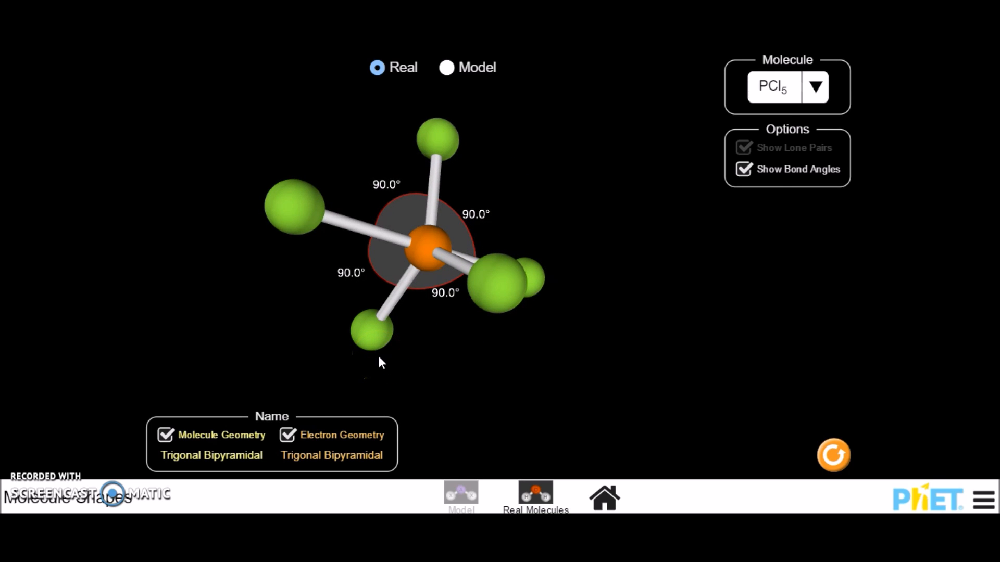
pyautogui.moveTo(494, 281); pyautogui.dragTo(546, 277)
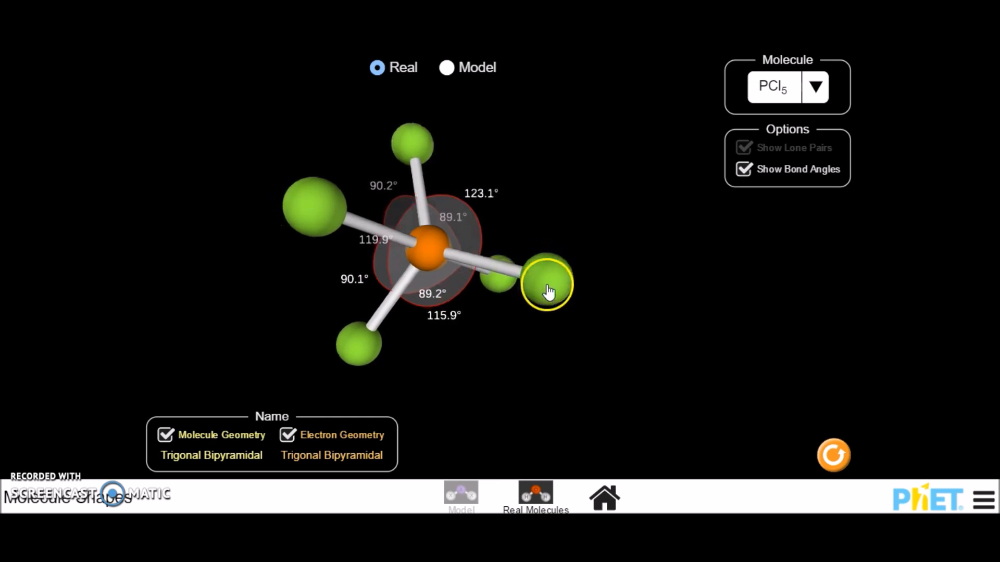
pyautogui.click(395, 185)
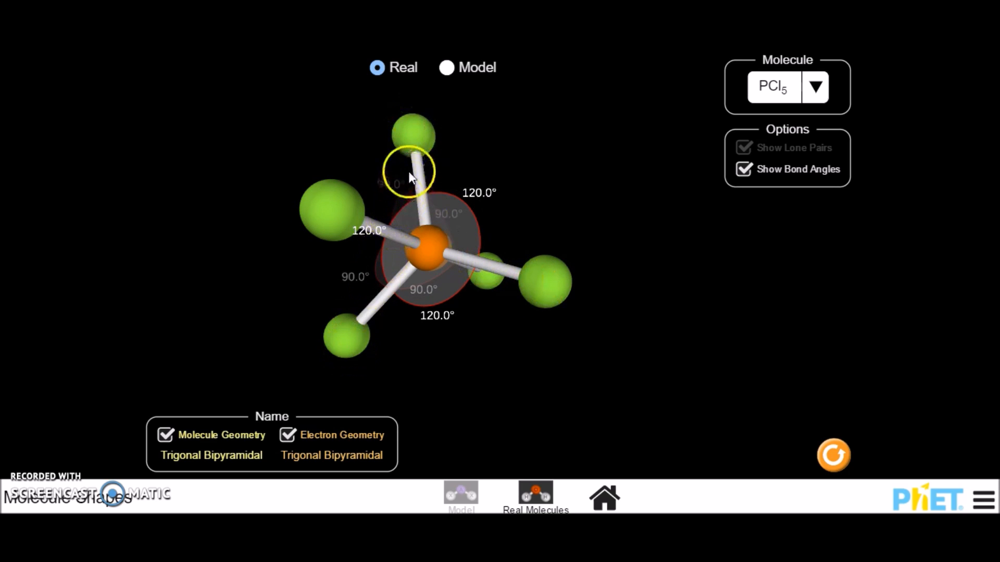
pyautogui.moveTo(415, 146)
pyautogui.mouseDown()
pyautogui.moveTo(429, 242)
pyautogui.moveTo(482, 385)
pyautogui.mouseUp()
pyautogui.click(395, 291)
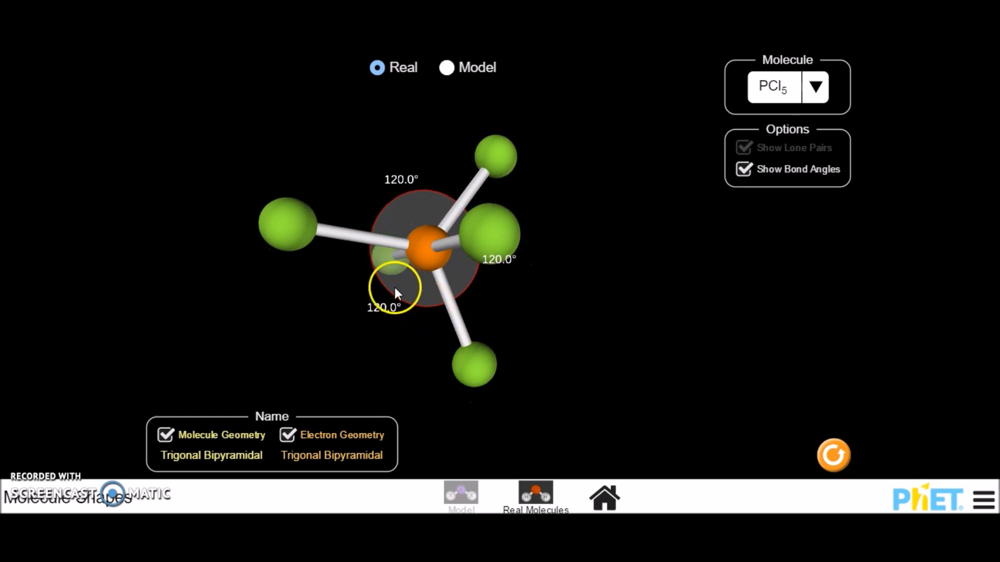
# Turn PCl5 to view its 90° axial angles, then bring up the molecule list.
pyautogui.moveTo(495, 168); pyautogui.dragTo(502, 322)
pyautogui.click(454, 321)
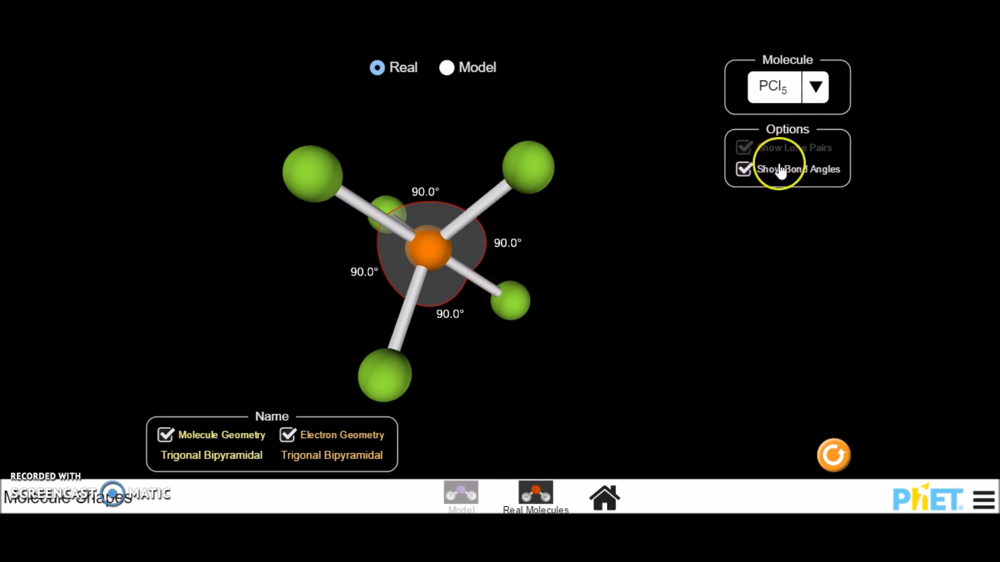
pyautogui.click(817, 90)
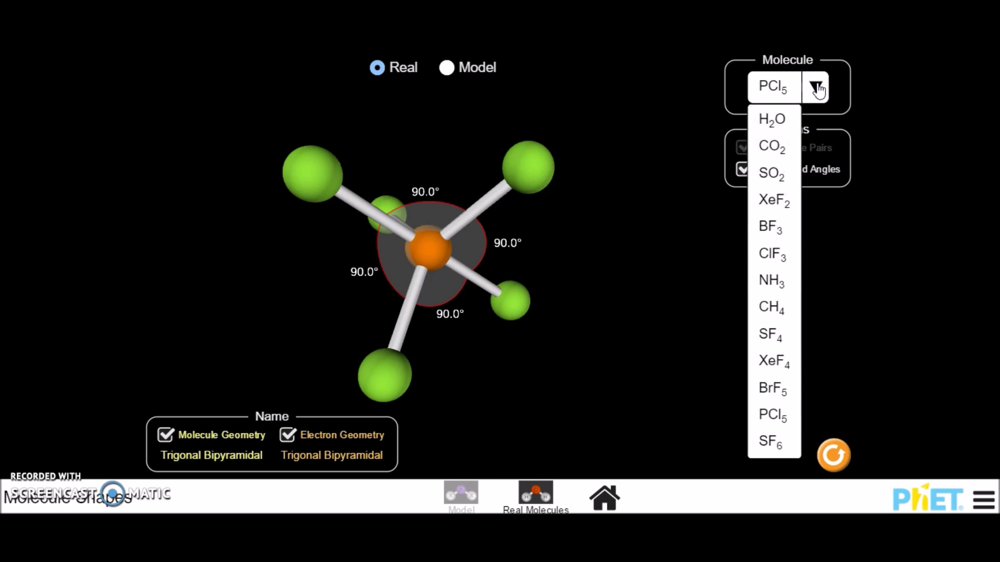
# Switch to SF6 and rotate it through several orientations, swinging the top atom behind the centre.
pyautogui.click(772, 443)
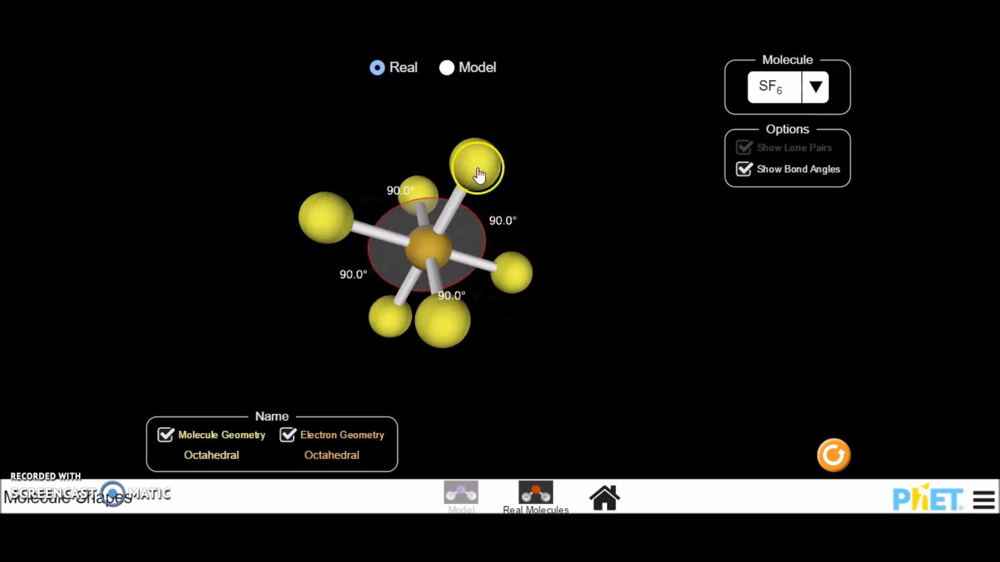
pyautogui.moveTo(481, 171)
pyautogui.mouseDown()
pyautogui.moveTo(486, 272)
pyautogui.moveTo(510, 290)
pyautogui.mouseUp()
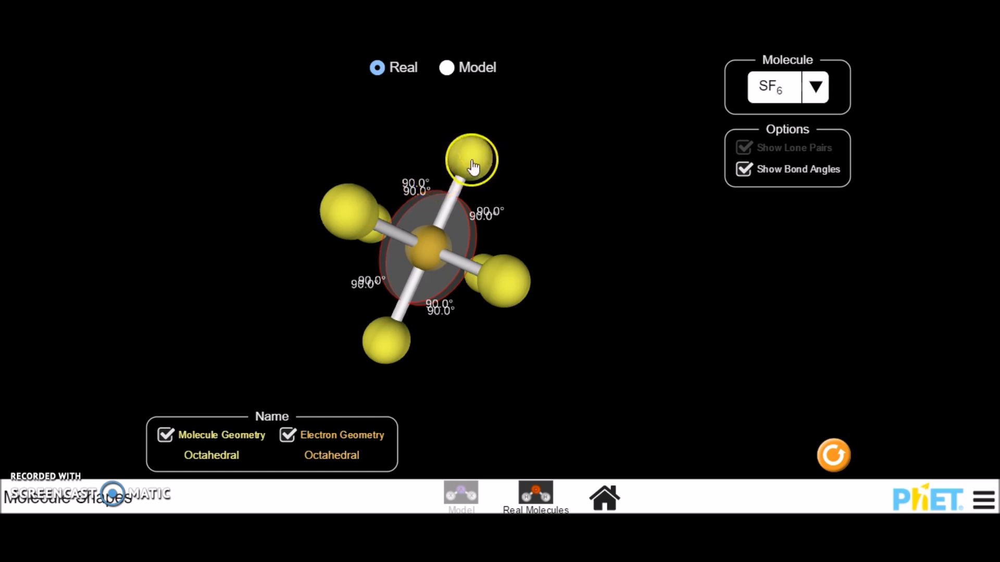
pyautogui.moveTo(473, 162); pyautogui.dragTo(449, 364)
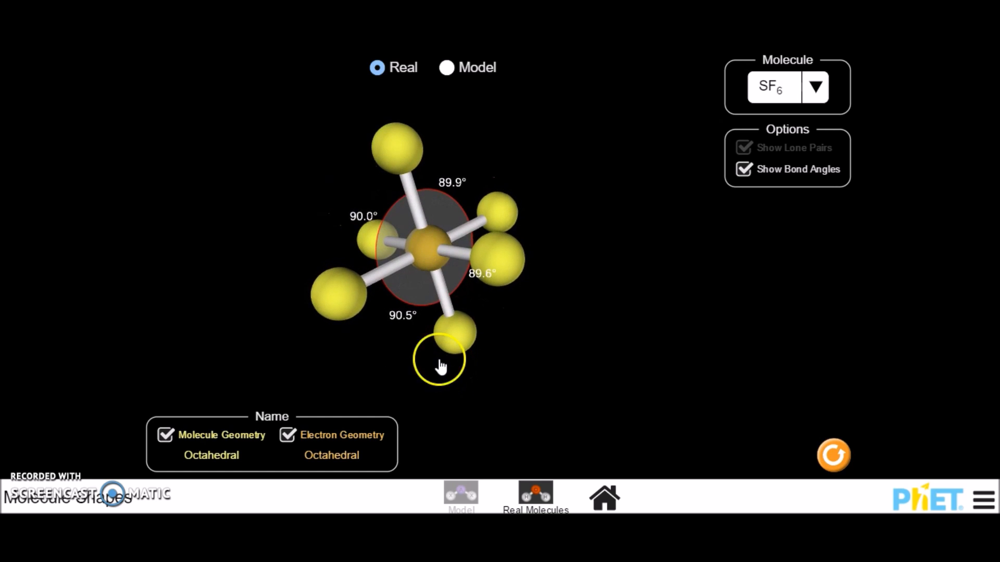
pyautogui.moveTo(337, 307); pyautogui.dragTo(593, 239)
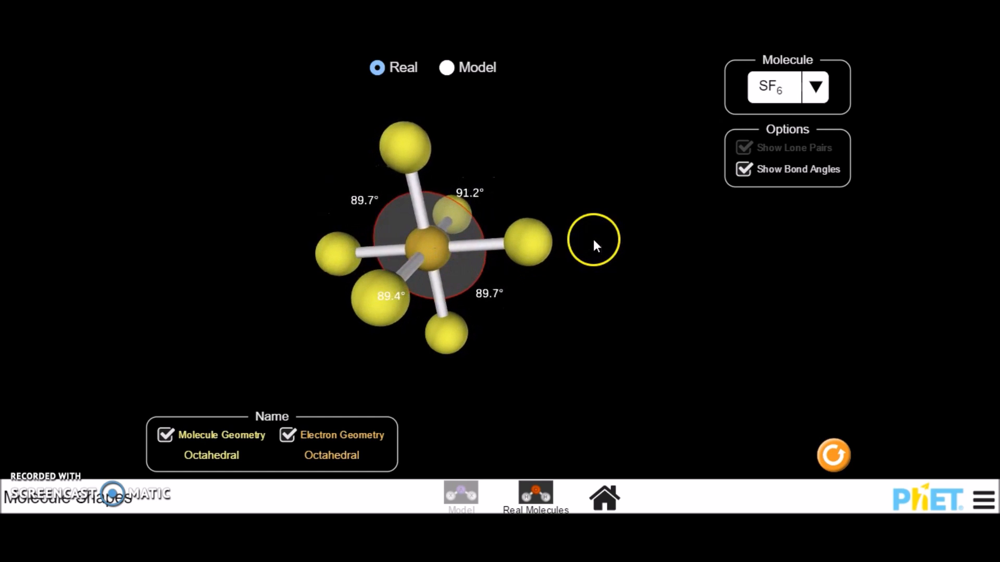
pyautogui.moveTo(411, 150)
pyautogui.mouseDown()
pyautogui.moveTo(419, 190)
pyautogui.moveTo(538, 379)
pyautogui.mouseUp()
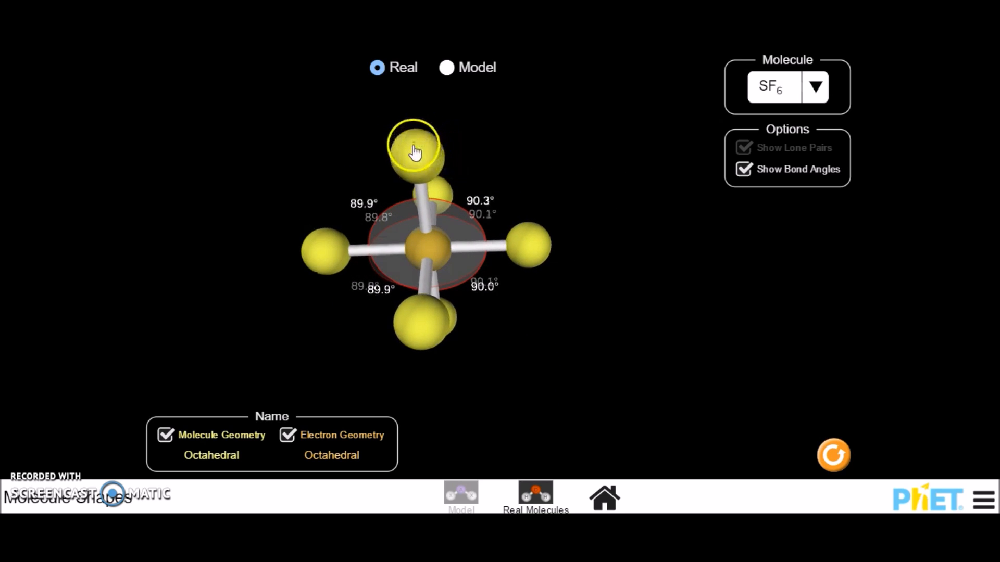
# View SF6 from above and let its octahedral angles settle back to 90.0°.
pyautogui.moveTo(413, 151)
pyautogui.mouseDown()
pyautogui.moveTo(359, 364)
pyautogui.moveTo(402, 151)
pyautogui.moveTo(529, 332)
pyautogui.mouseUp()
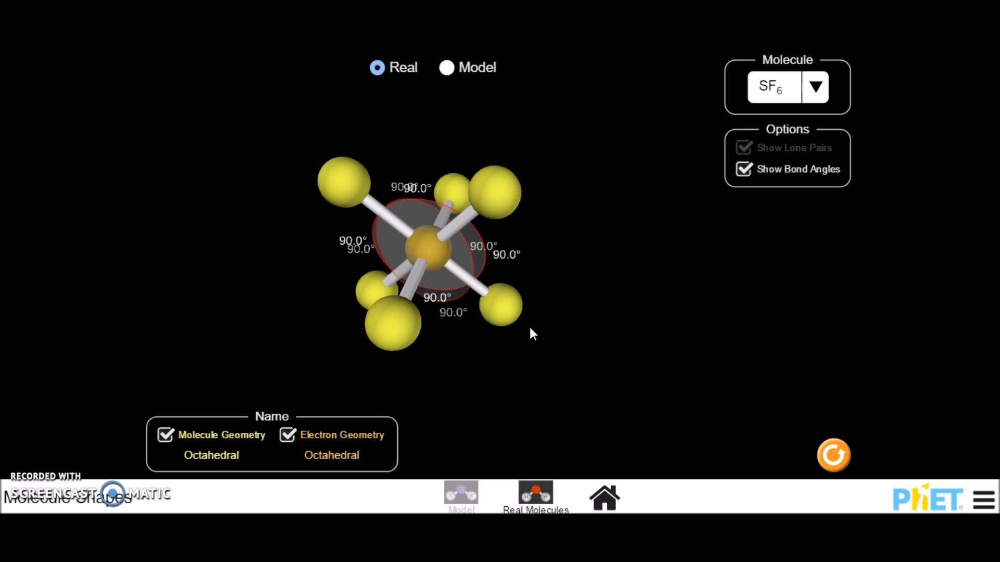
pyautogui.moveTo(478, 161)
pyautogui.mouseDown()
pyautogui.moveTo(340, 249)
pyautogui.moveTo(471, 155)
pyautogui.mouseUp()
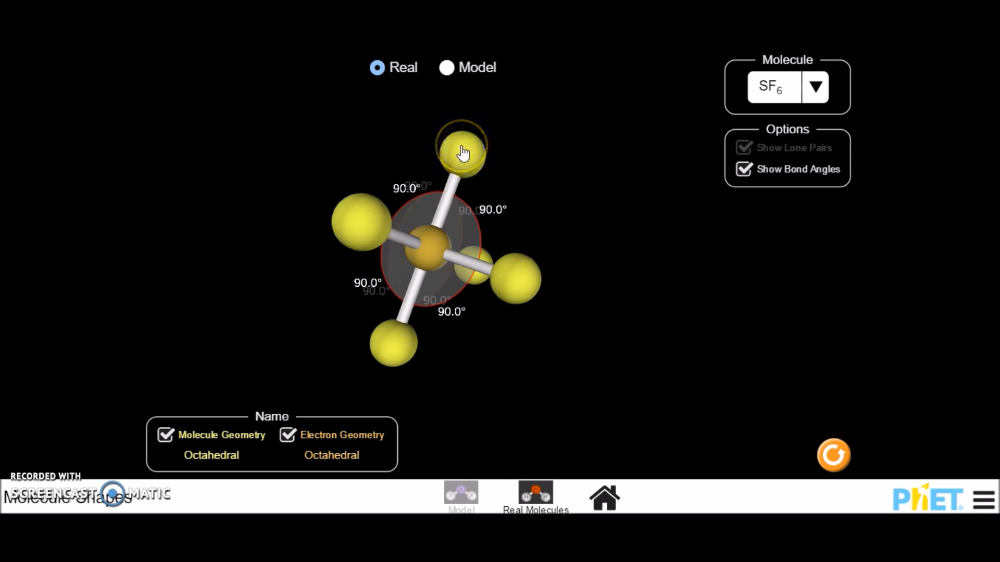
pyautogui.click(386, 135)
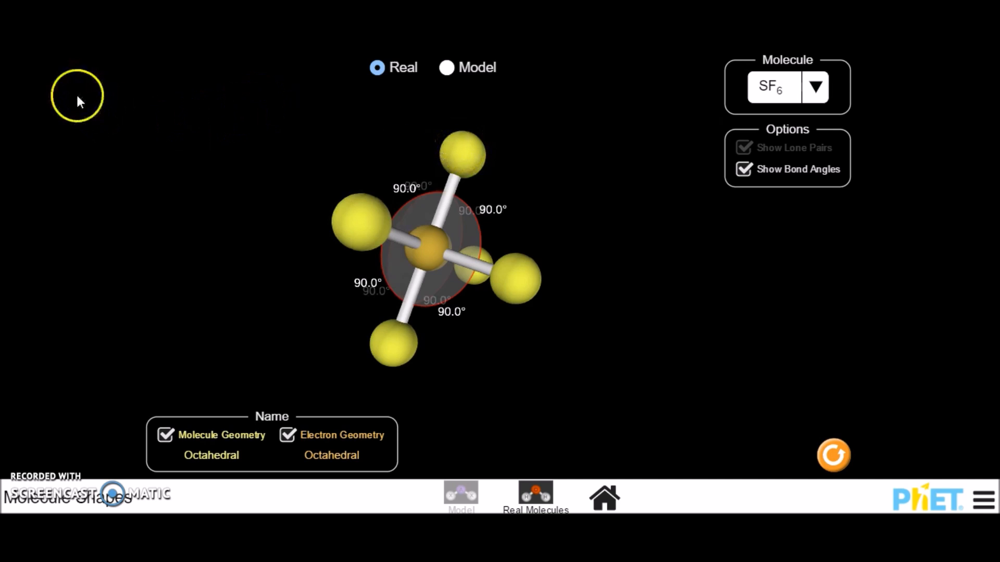